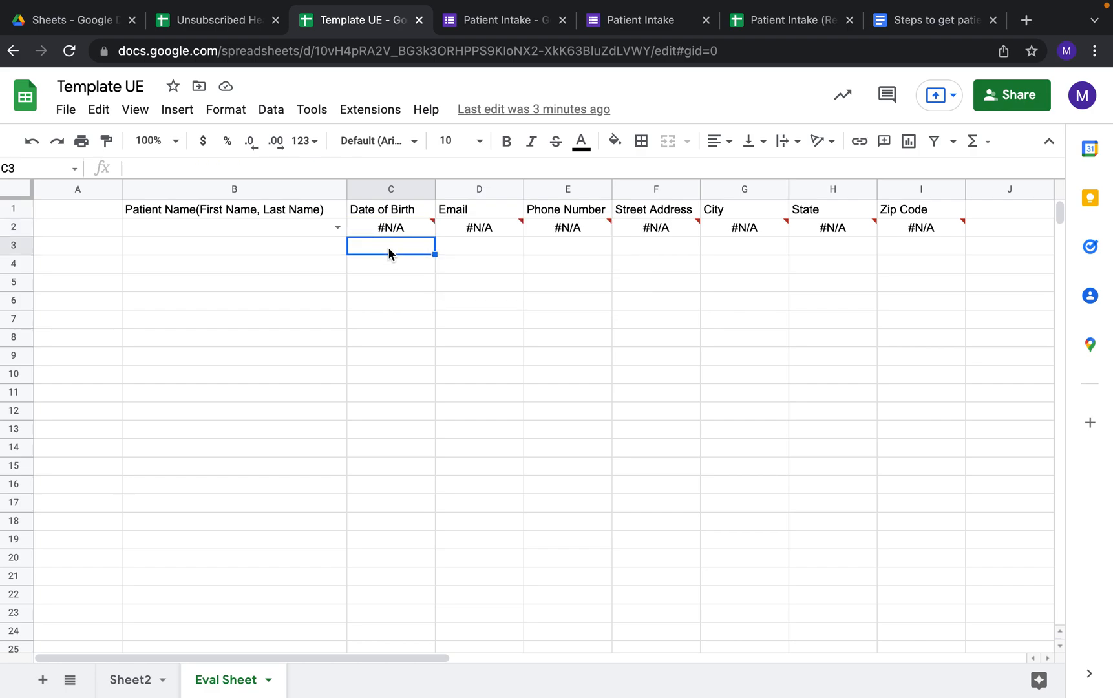
Step: Start an IF formula in C3 that tests for an empty B2 and returns a blank when true: =IF(b2="","",
text(=)
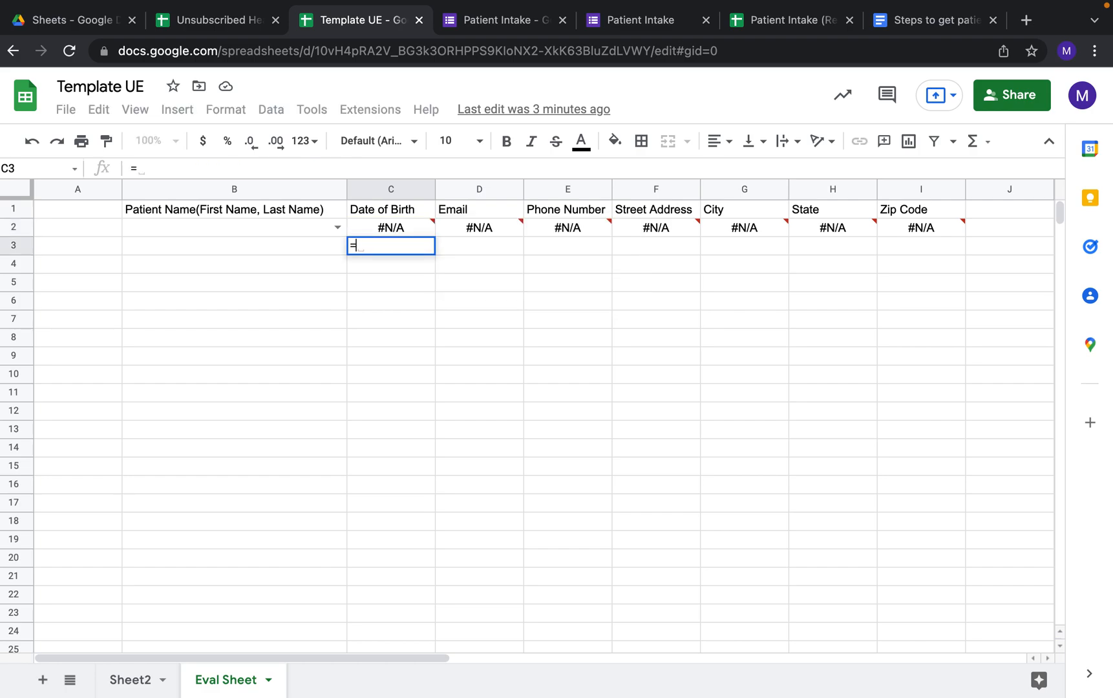
text(if)
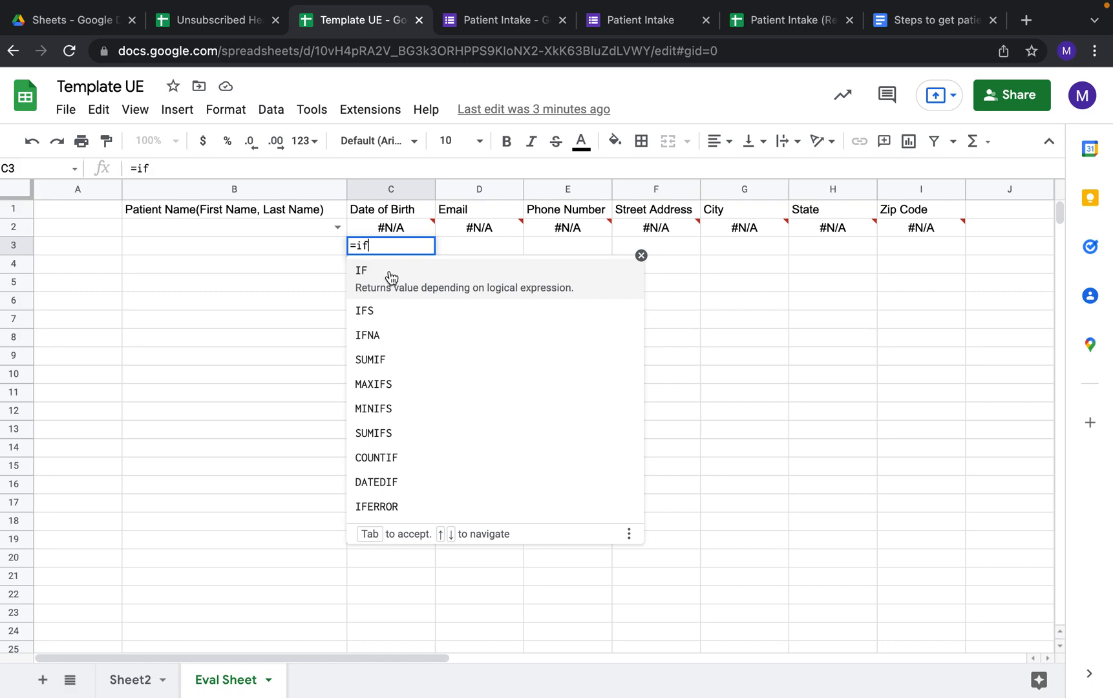
click(391, 277)
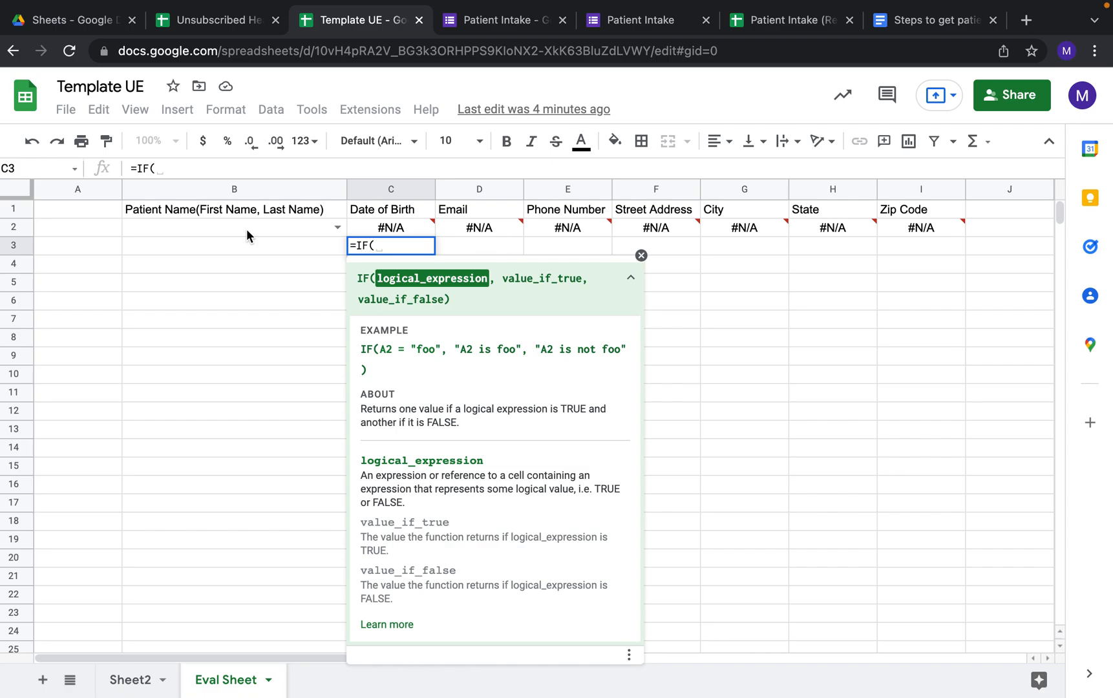
text(b)
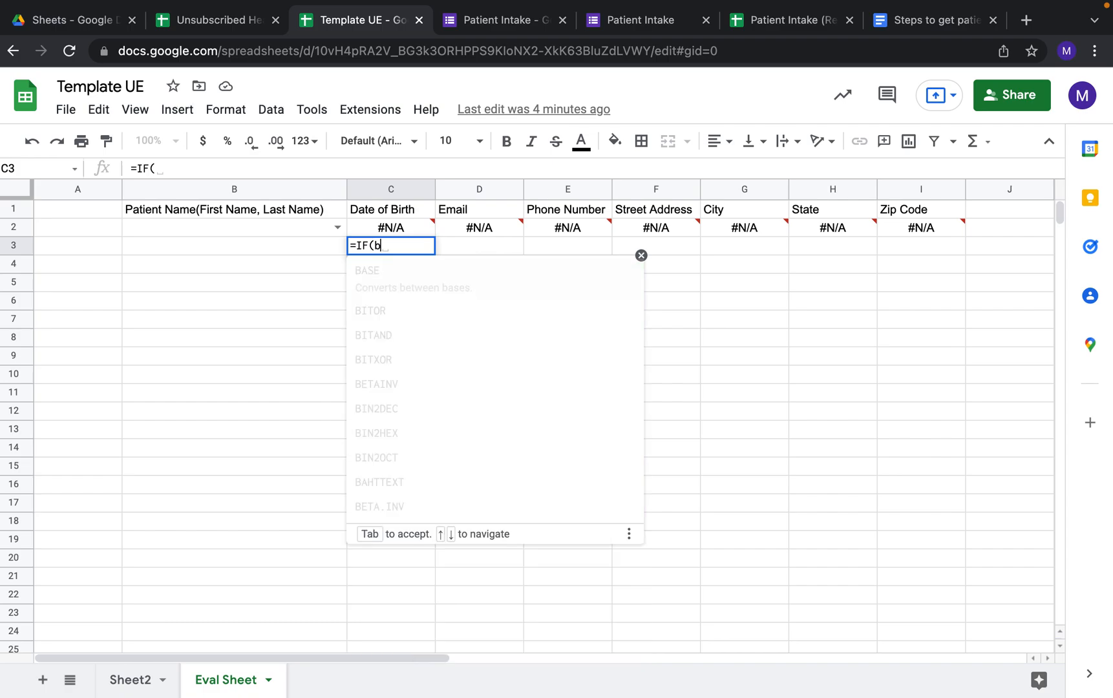
text(2)
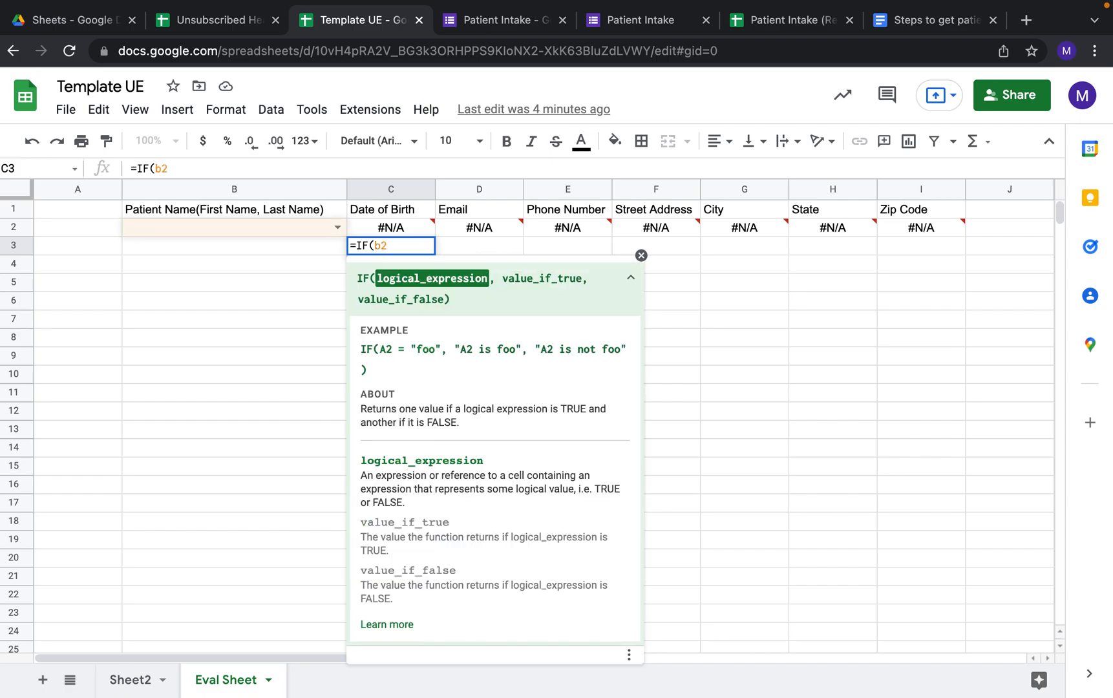
text(=)
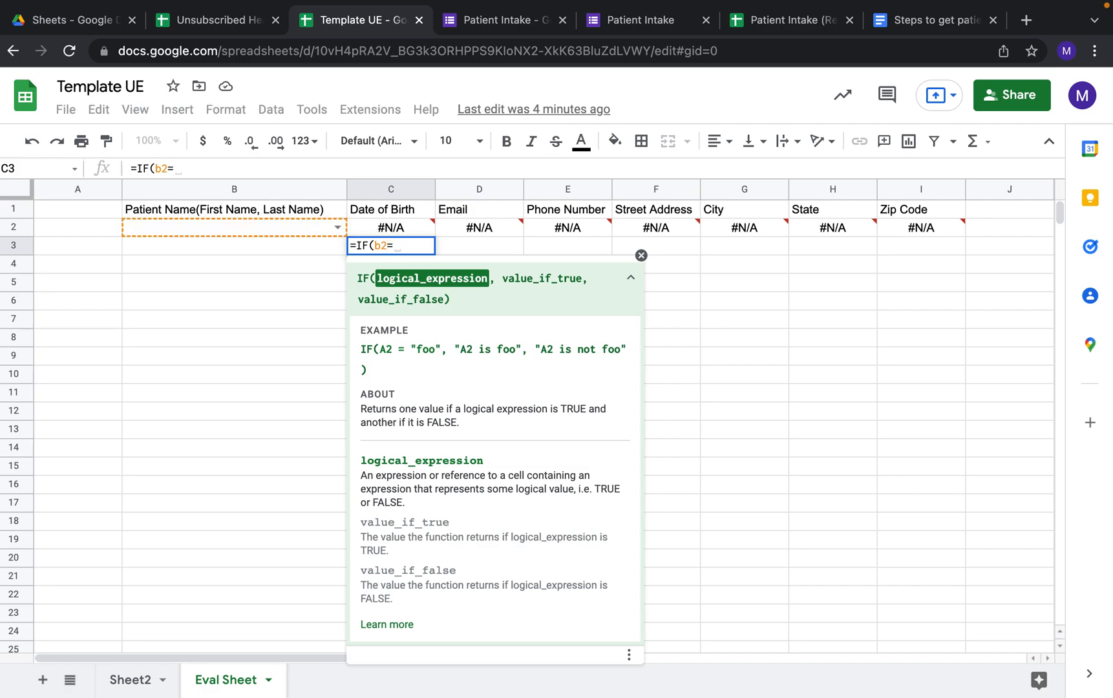
text("",)
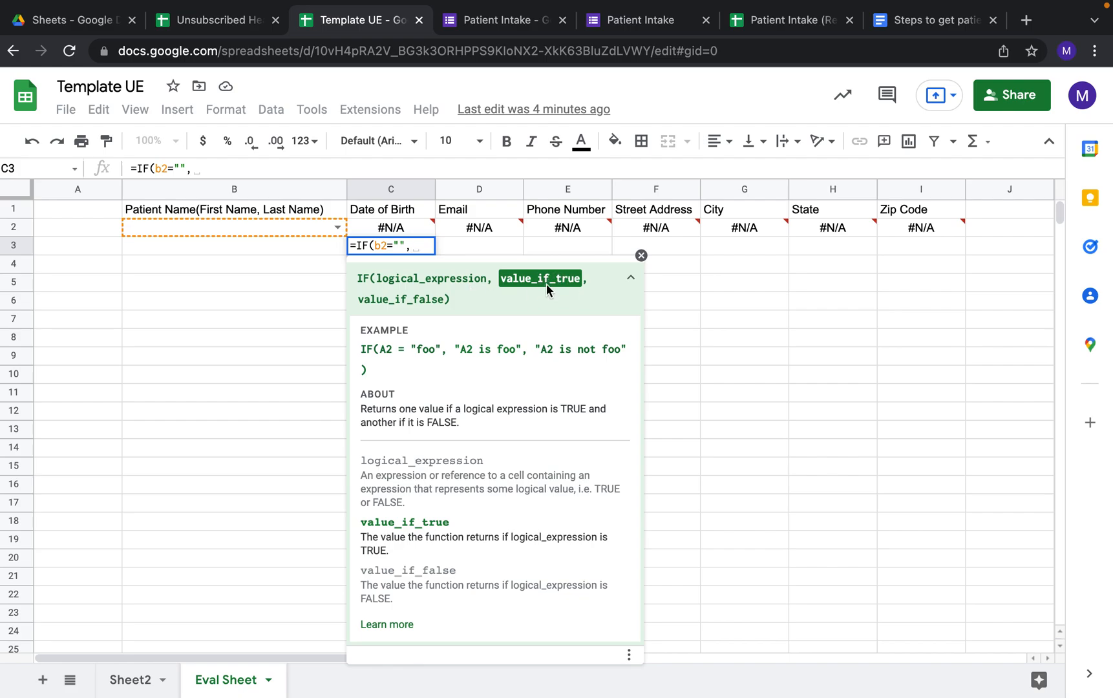
text("")
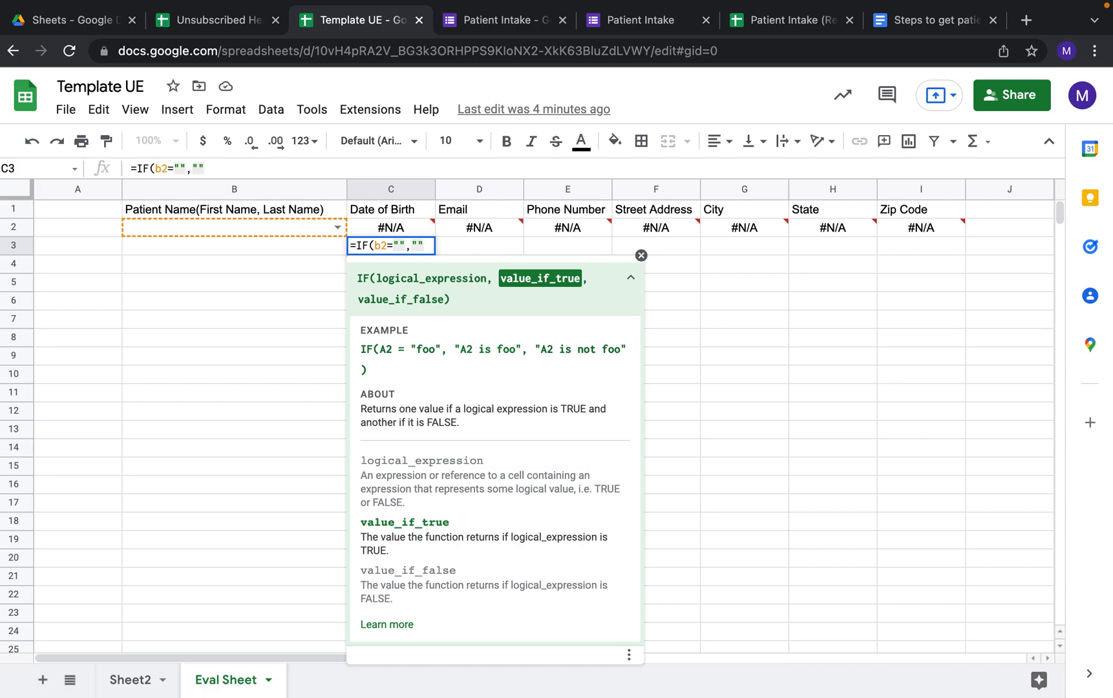
text(,)
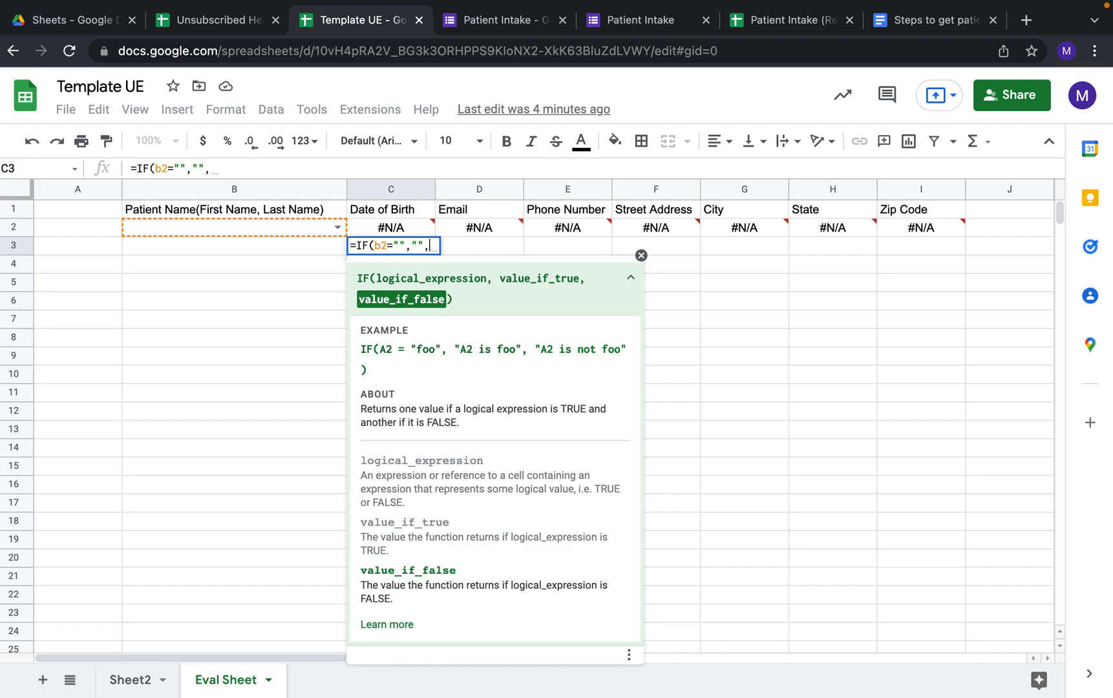
Step: Remove the stray B3:C3 reference and trailing comma from the C3 formula, and copy its IF(b2="","" text without the equals sign
key(shift+Left)
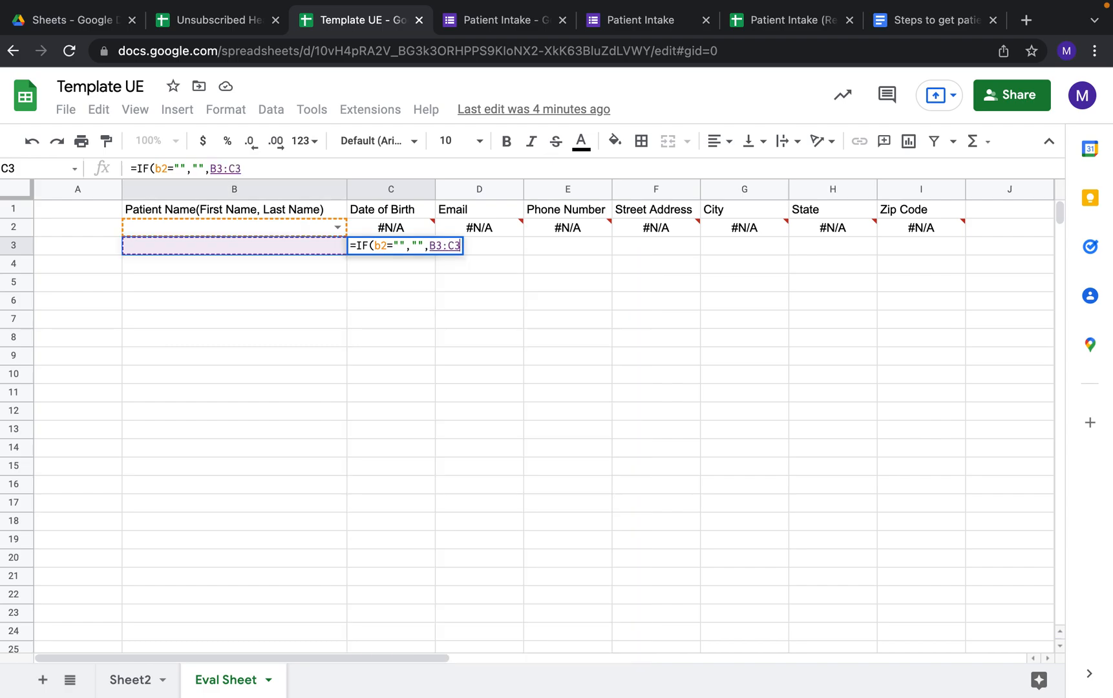
key(shift+Left)
key(shift+Right)
key(shift+Right)
key(BackSpace)
key(BackSpace)
key(Left)
key(BackSpace)
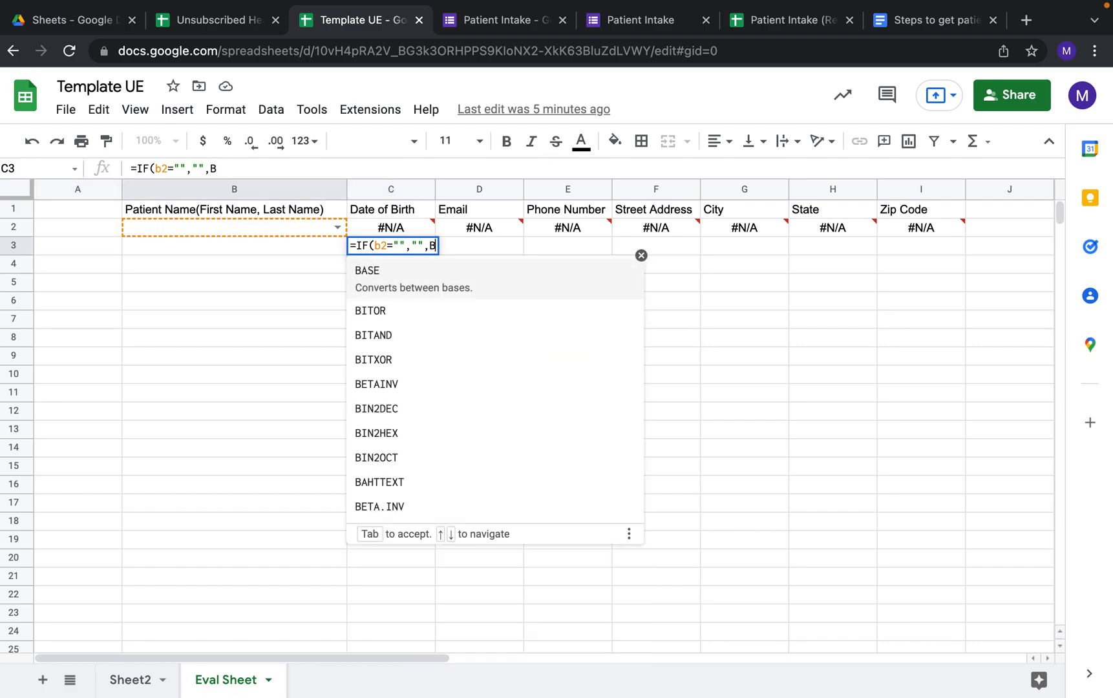
key(BackSpace)
key(BackSpace)
key(shift+Left)
key(shift+Left)
key(shift+Left)
key(shift+Left)
key(shift+Left)
key(shift+Left)
key(shift+Left)
key(shift+Left)
key(shift+Left)
key(shift+Left)
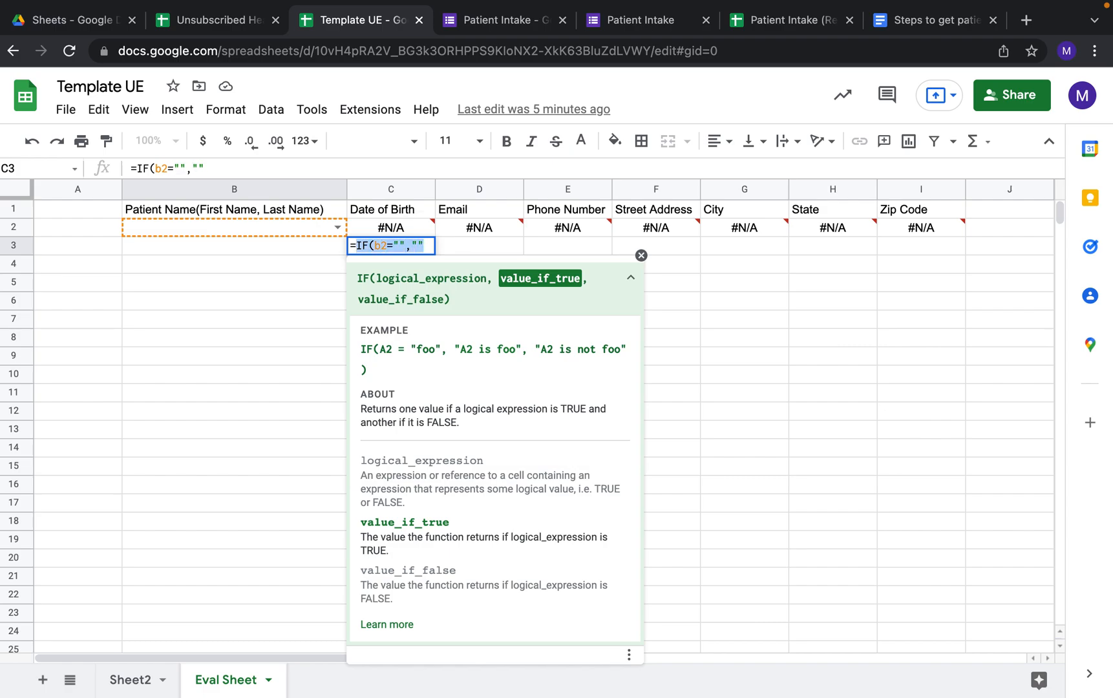
Step: Wrap the Date of Birth lookup in C2 with the copied IF text, giving =IF(B2="","",VLOOKUP($B$2,Sheet2!$A$2:$H,2,false))
click(413, 229)
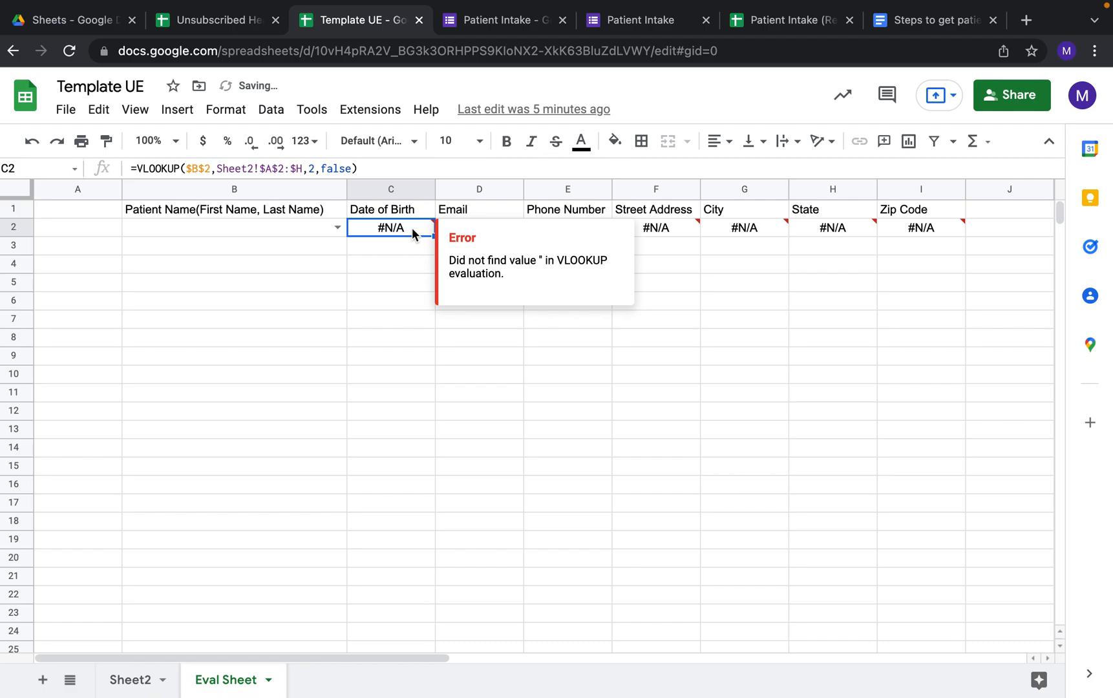
click(136, 169)
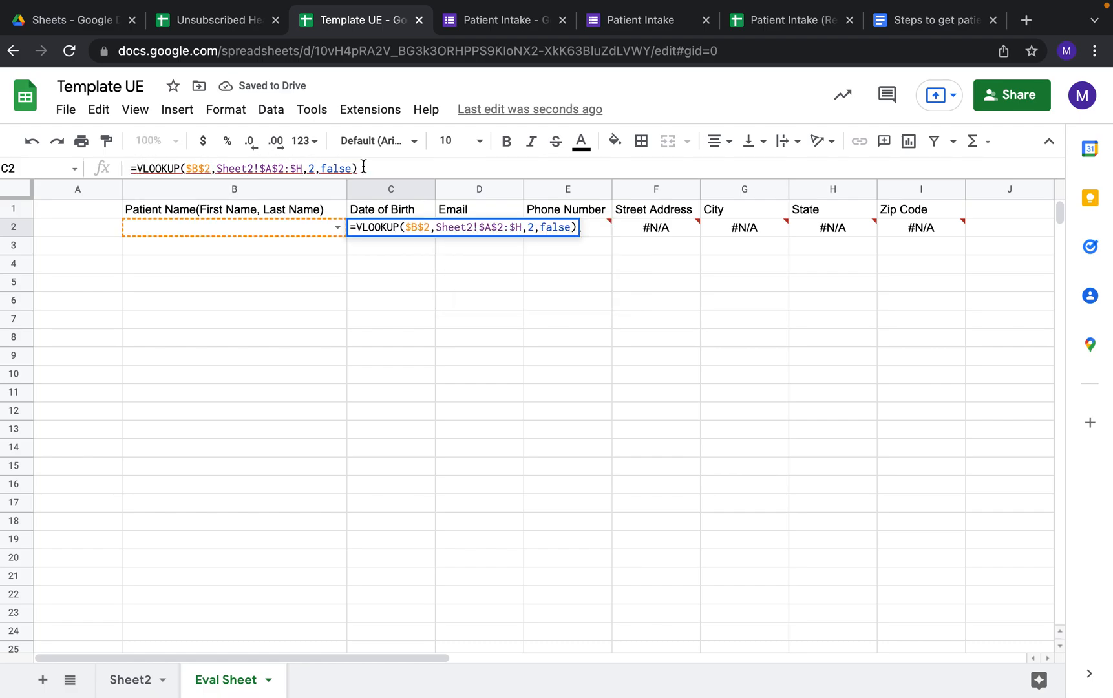
text(IF(b2="","")
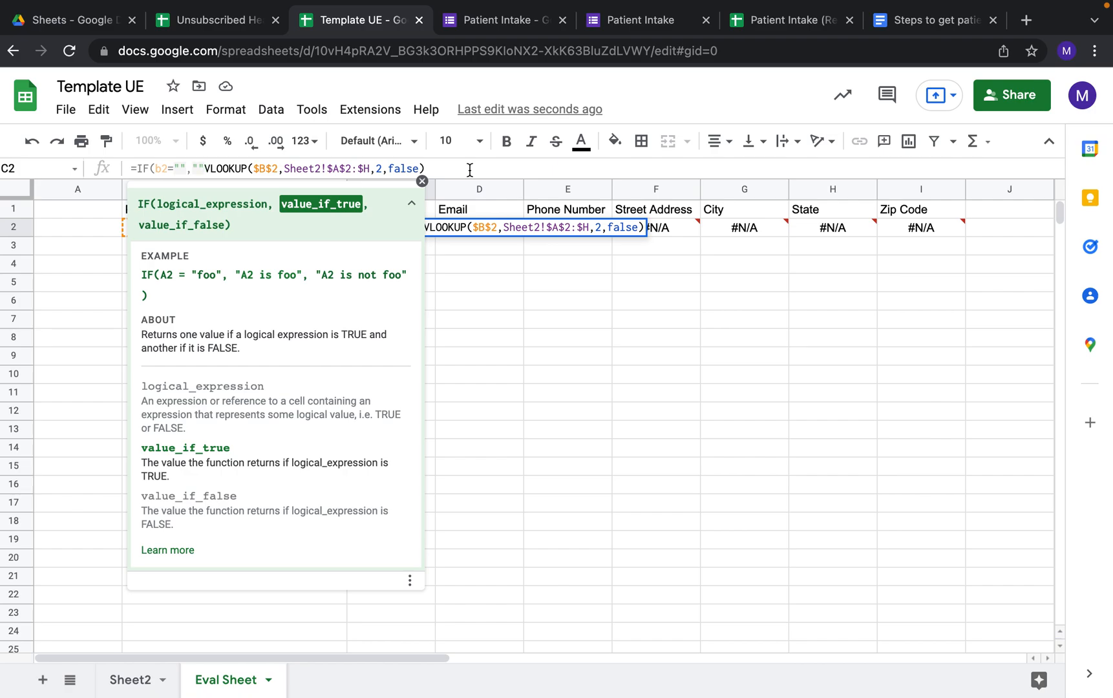
text(,)
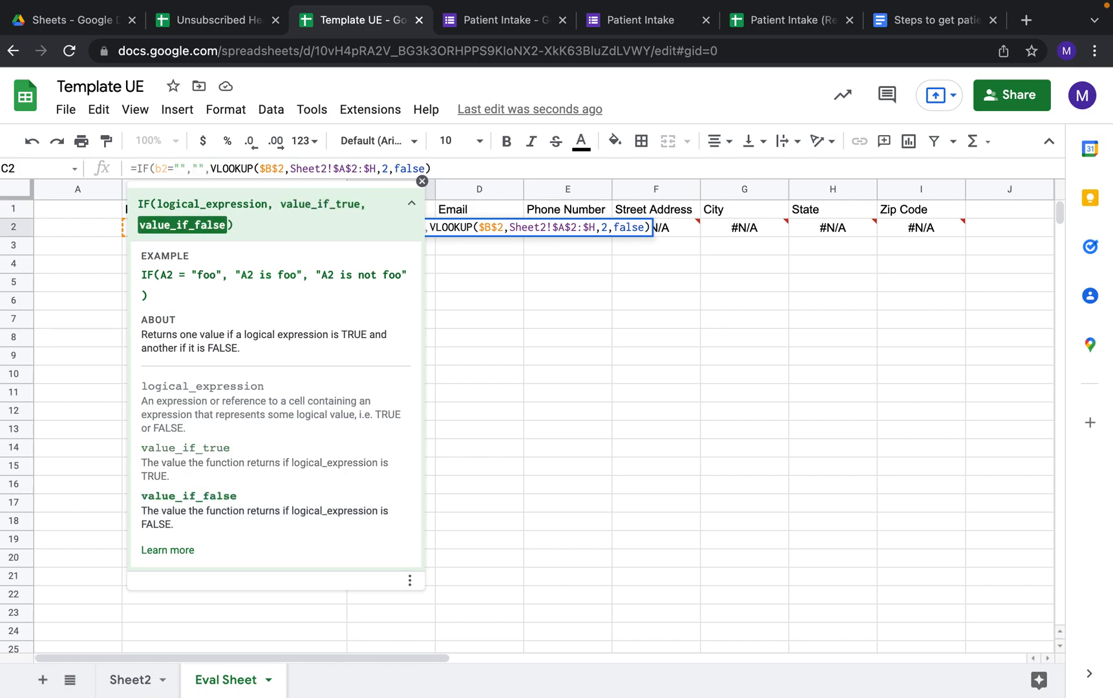
key(shift+Left)
key(shift+Left)
key(shift+Left)
key(shift+Left)
key(shift+Left)
key(shift+Left)
key(shift+Left)
key(shift+Left)
key(shift+Left)
key(shift+Left)
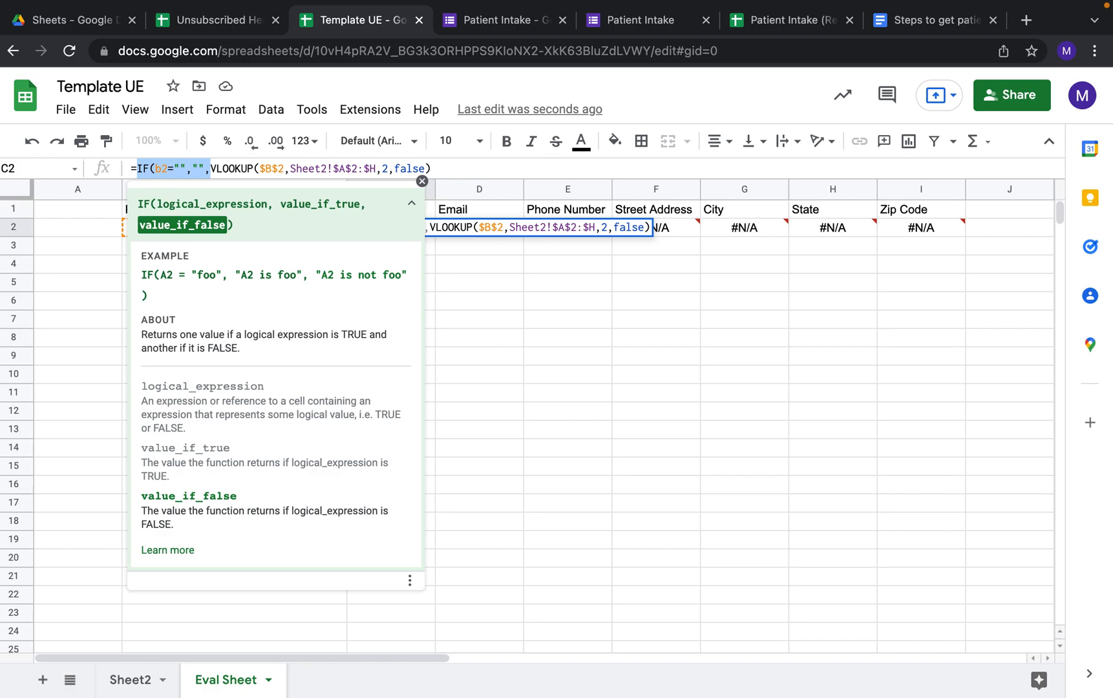
key(Return)
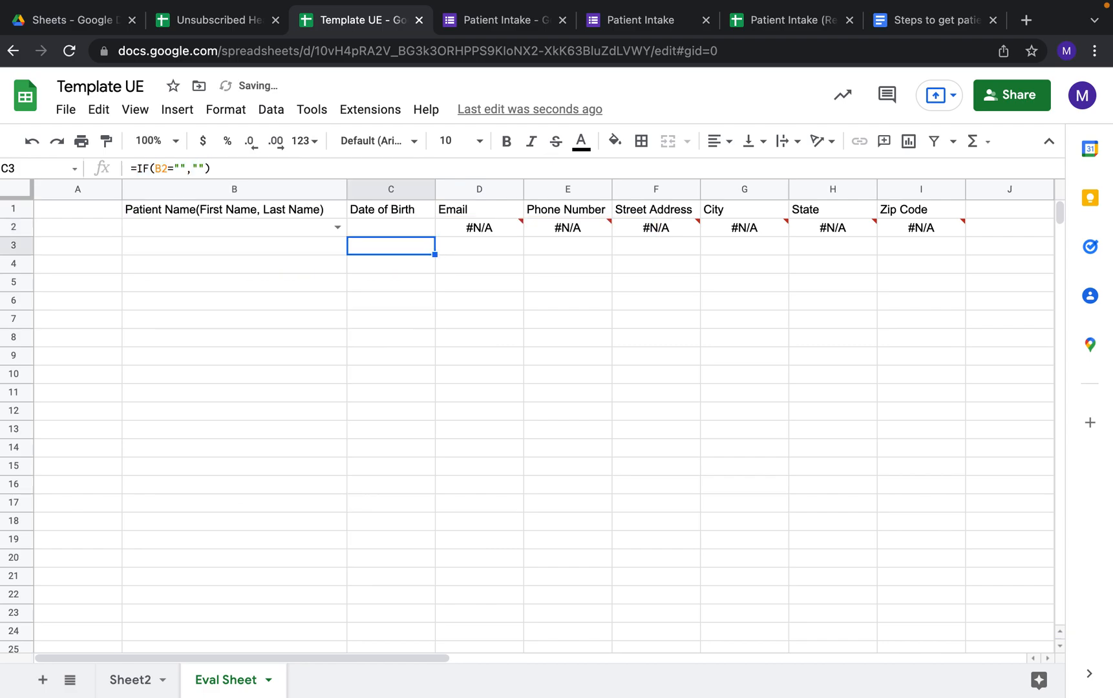
click(391, 227)
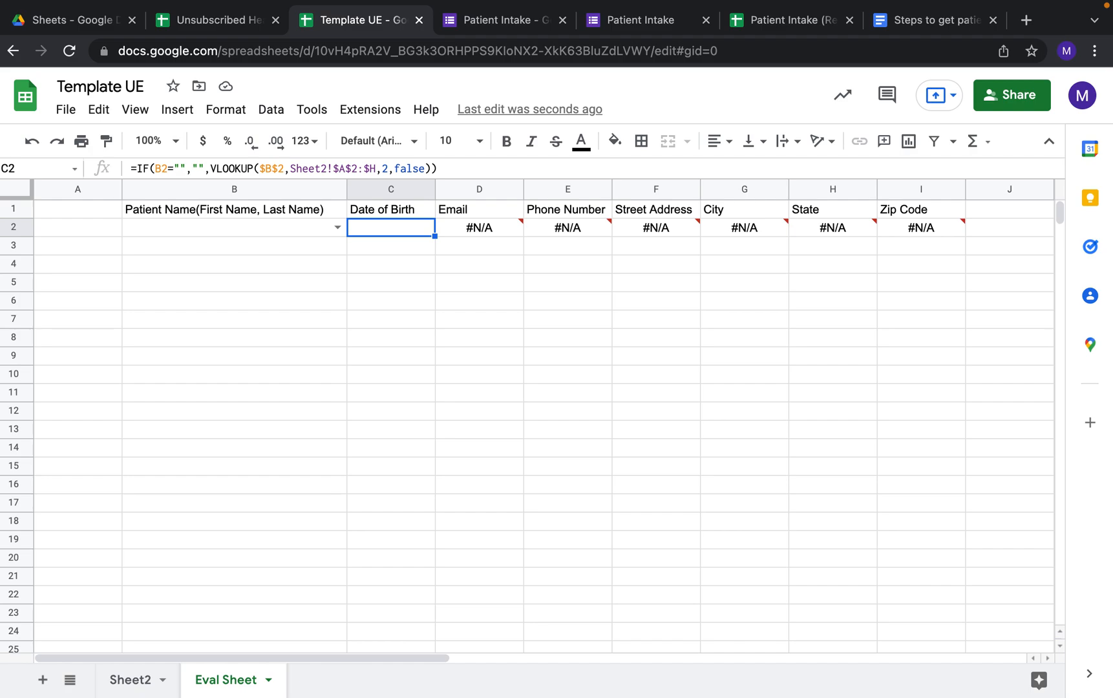
click(391, 245)
click(478, 245)
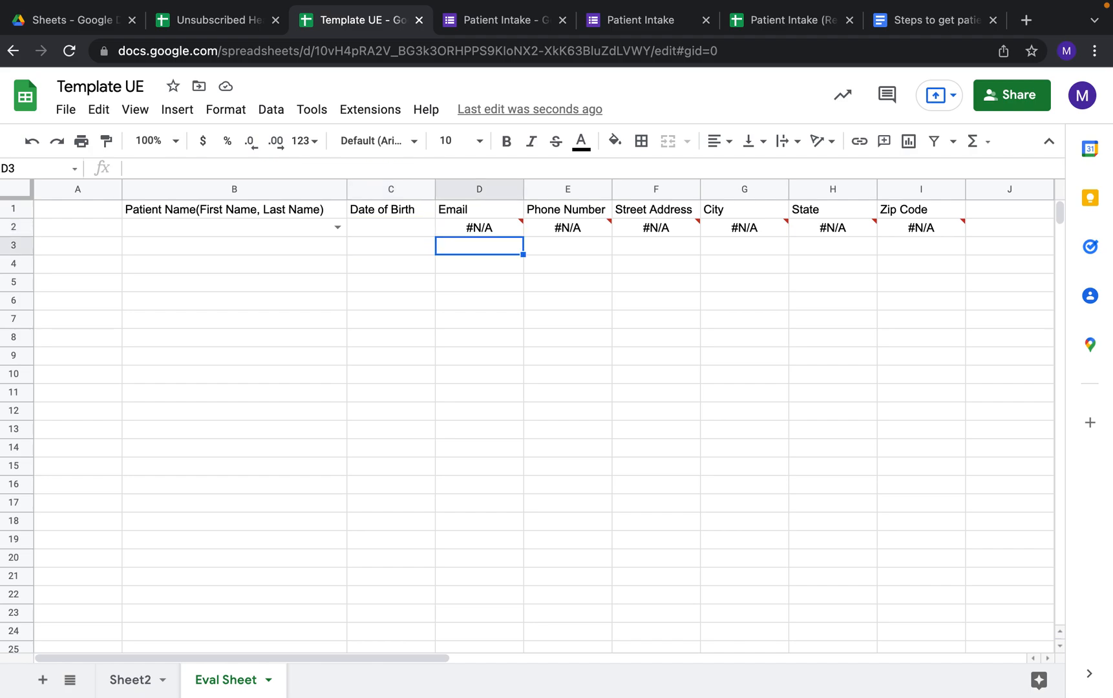
text(=ifer)
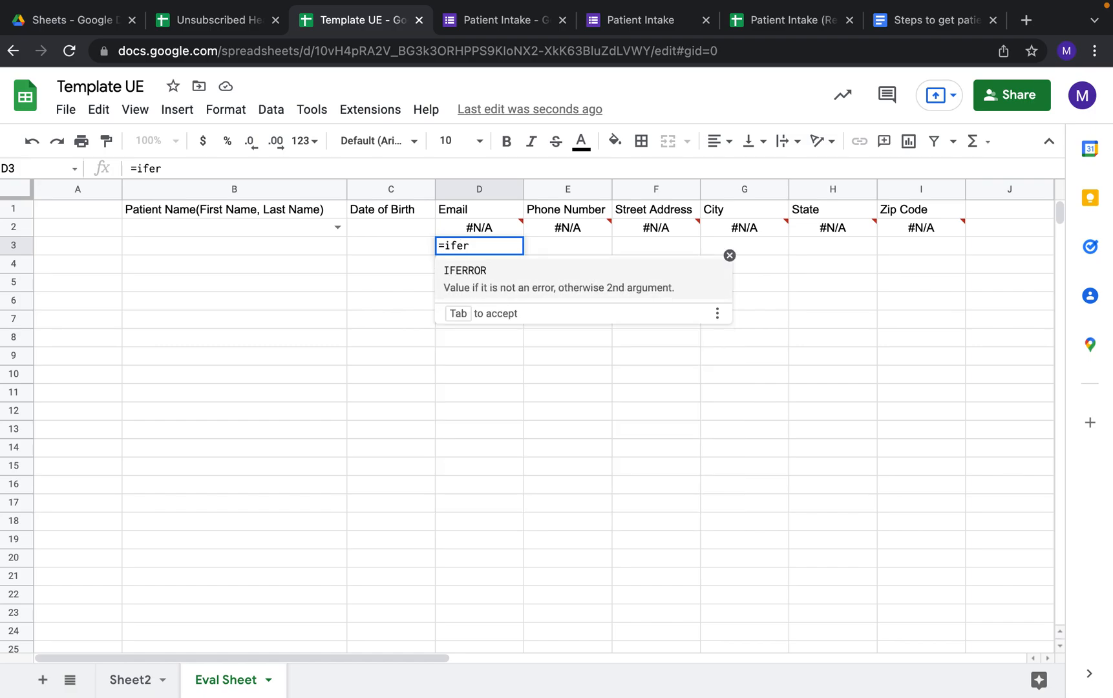
click(500, 274)
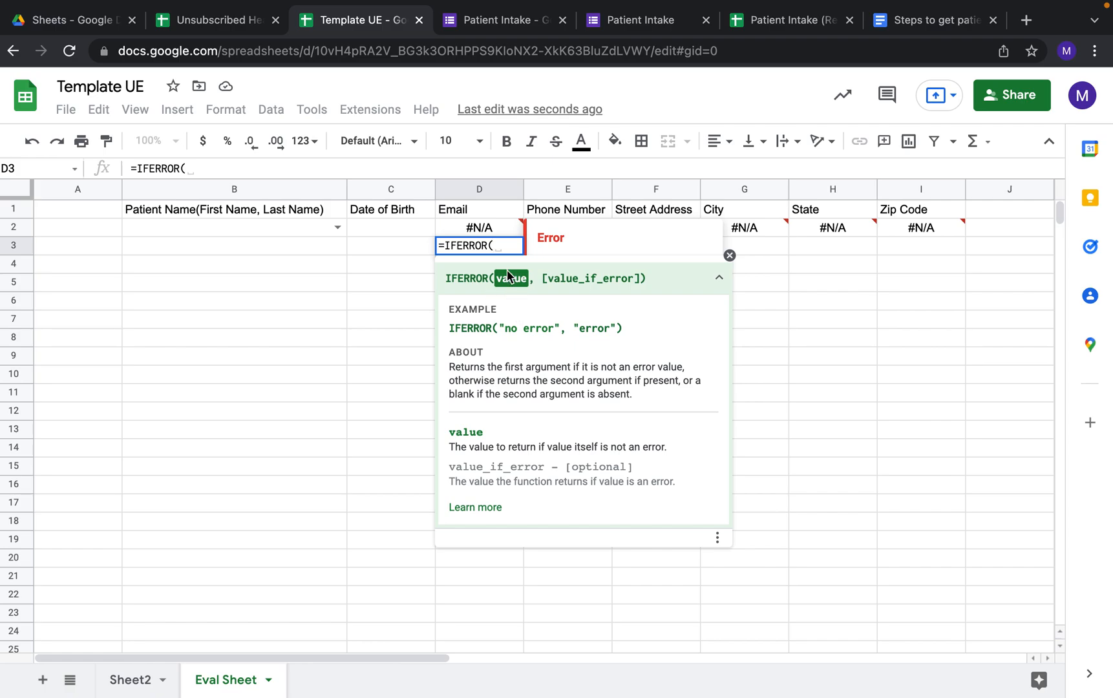
click(473, 227)
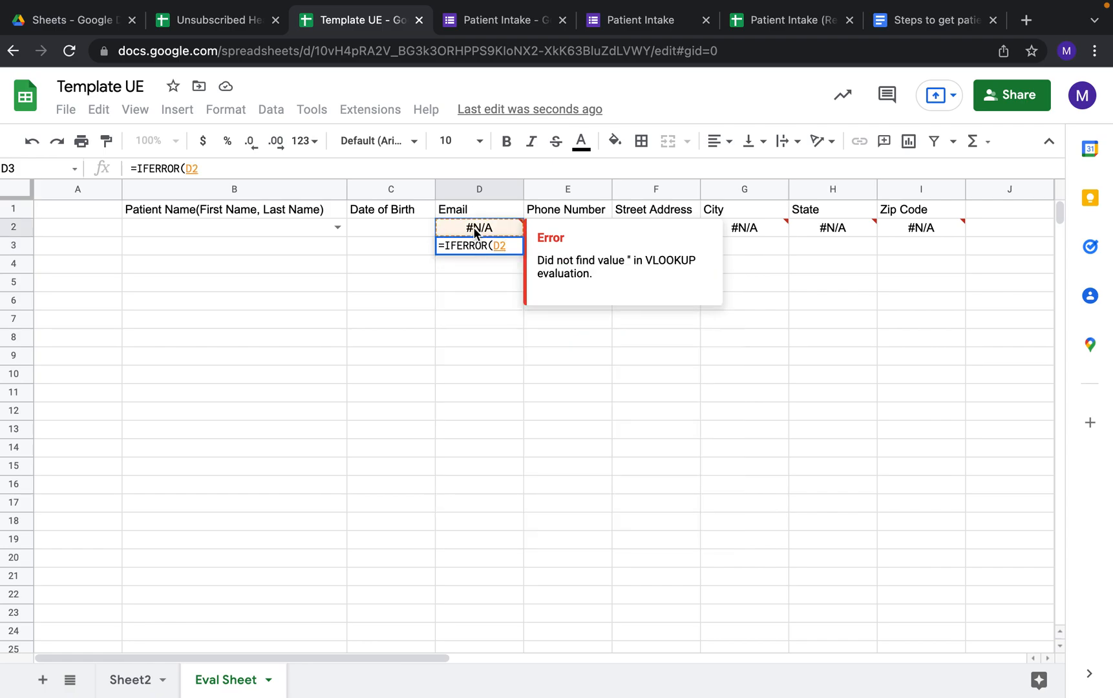
key(BackSpace)
key(super+a)
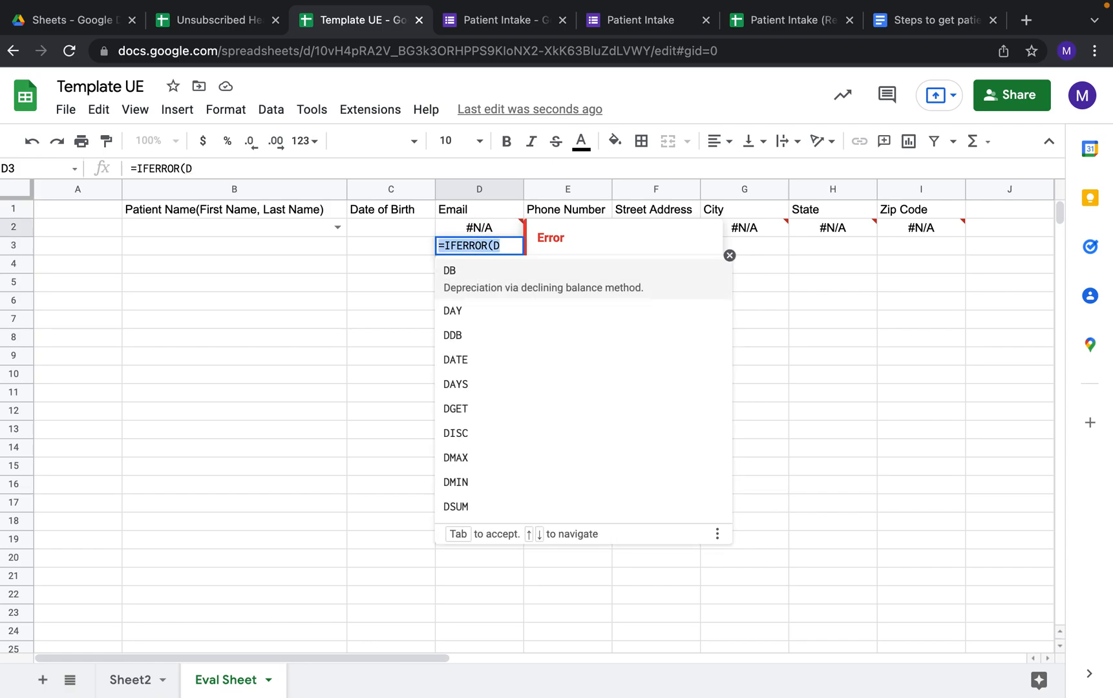
key(BackSpace)
key(Return)
Step: Edit the Email formula in D2 to insert the IFERROR function in front of its VLOOKUP
click(475, 227)
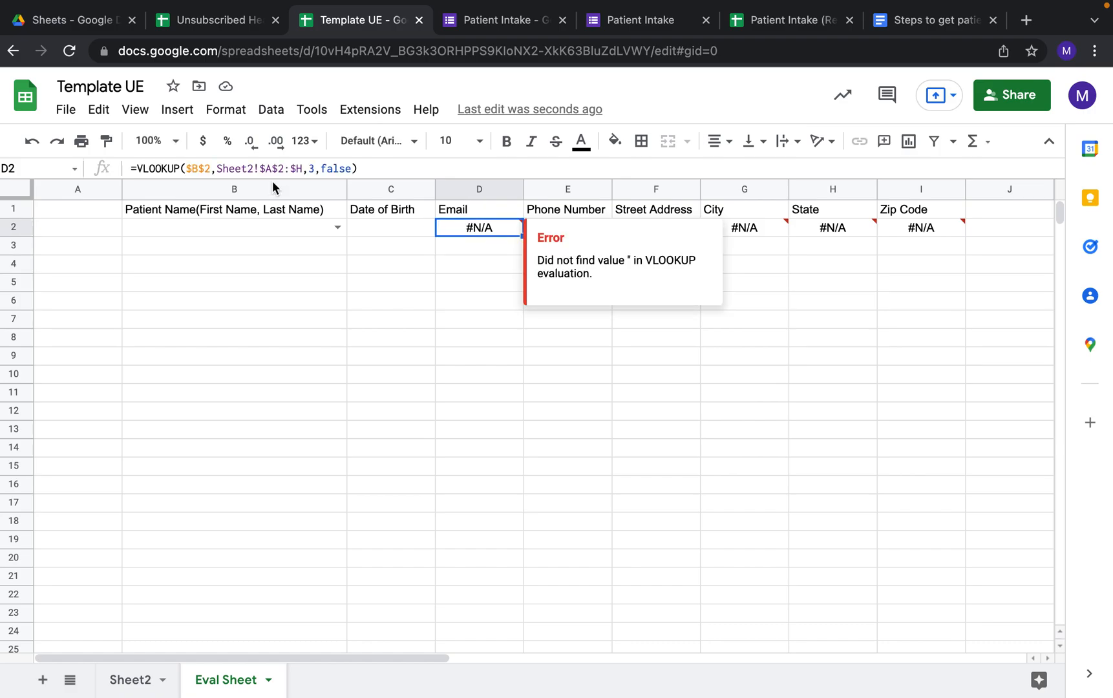
click(136, 168)
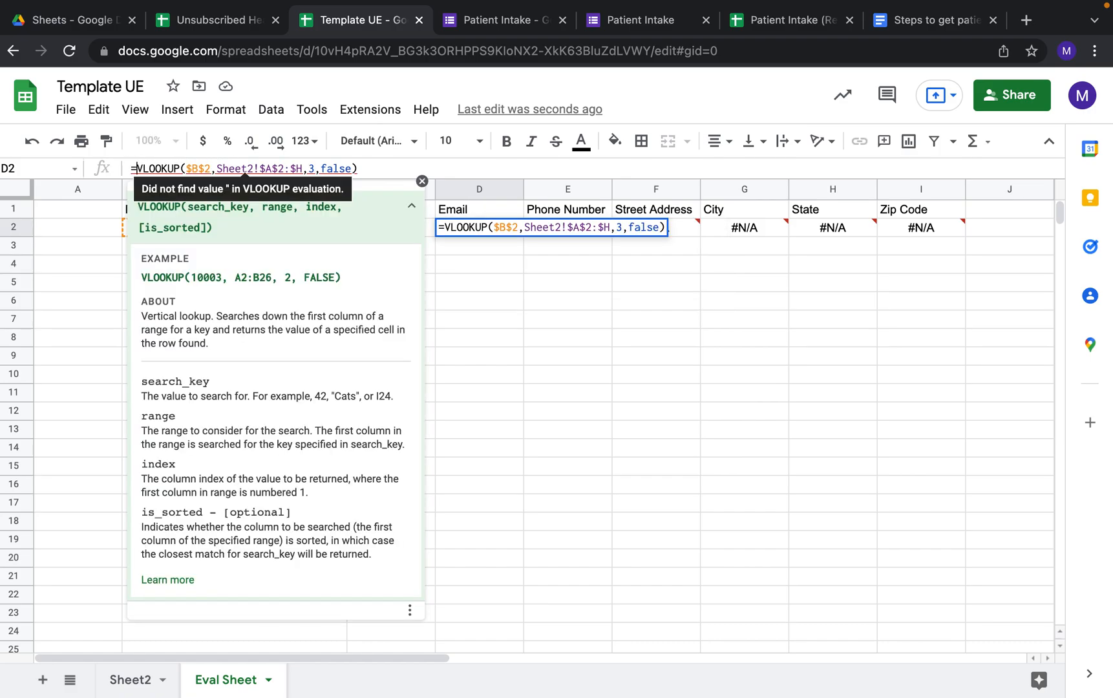
text(if)
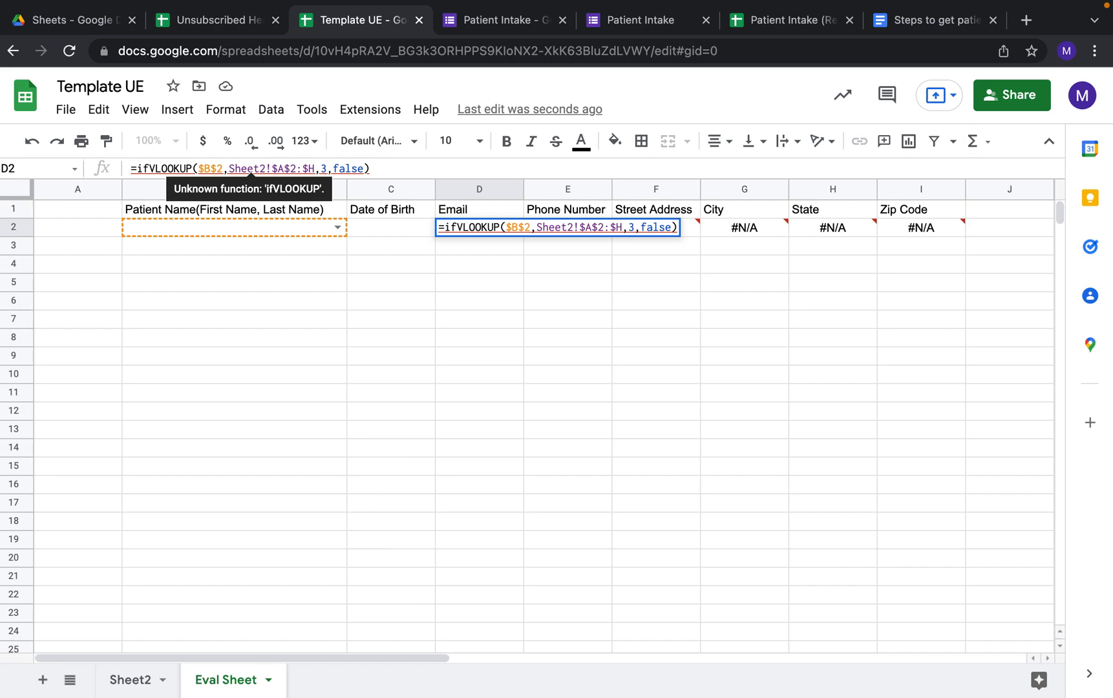
key(BackSpace)
key(BackSpace)
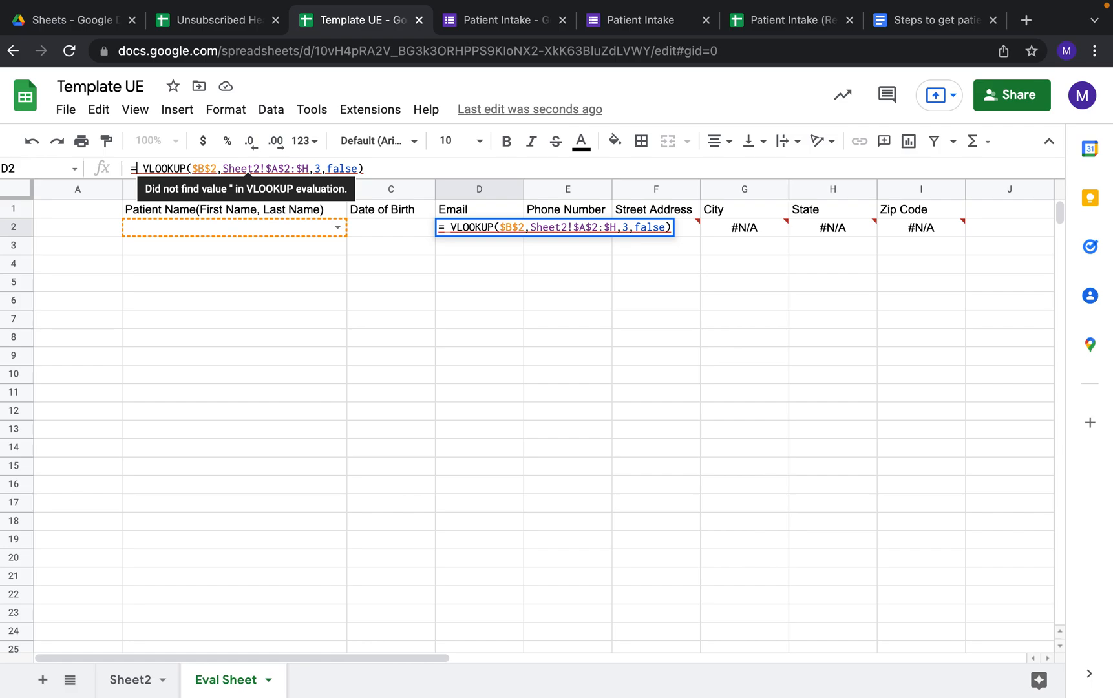
text(if)
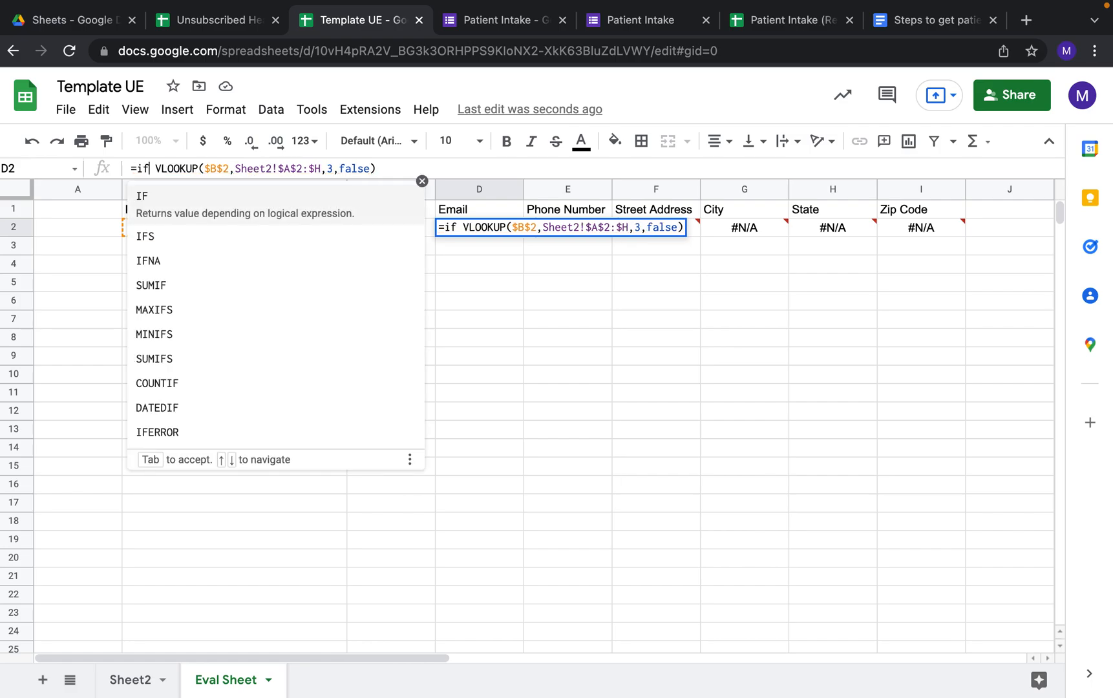
text(err)
key(Tab)
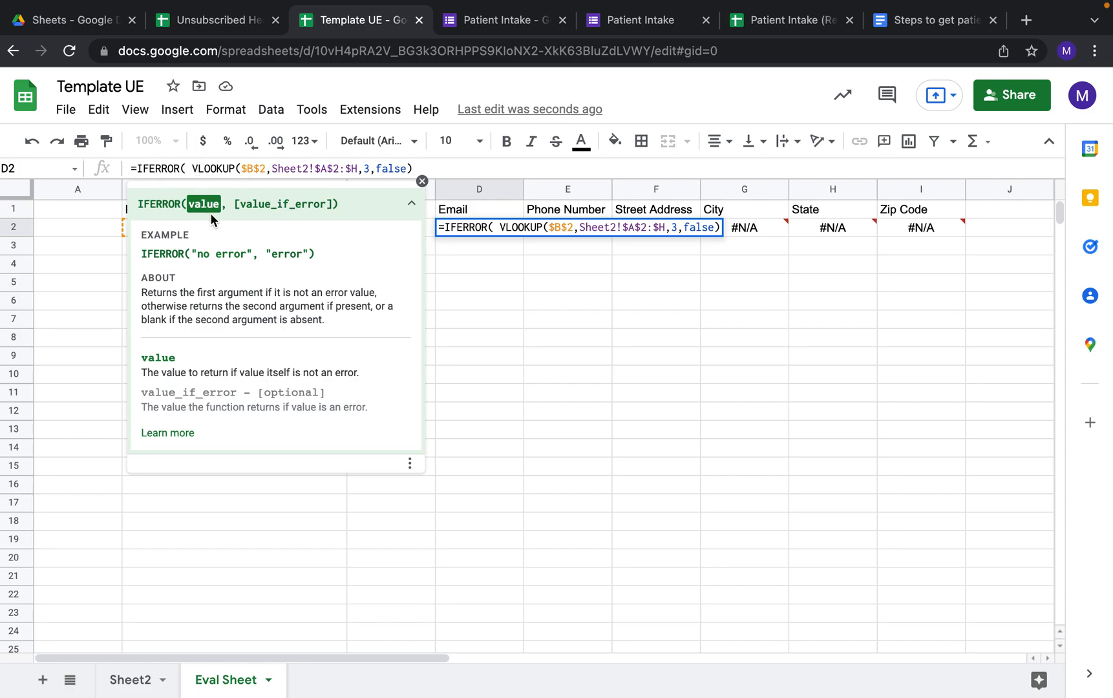
Step: Complete the D2 formula with an empty string as the error value: =IFERROR( VLOOKUP($B$2,Sheet2!$A$2:$H,3,false),"")
click(192, 170)
click(417, 169)
click(223, 208)
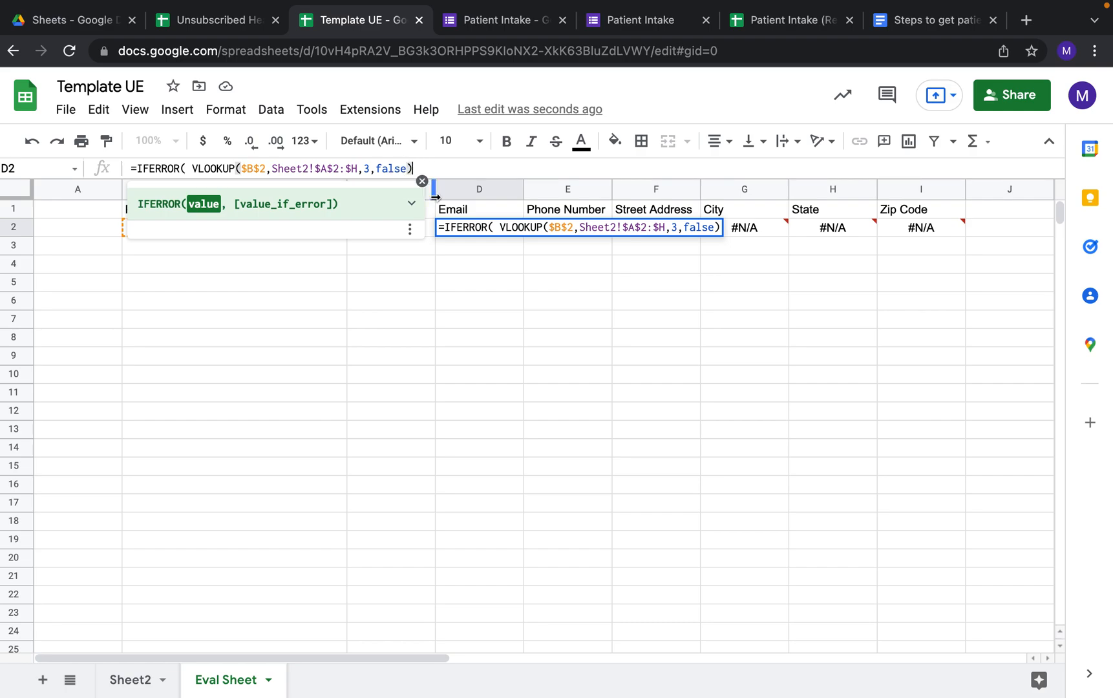
text(,)
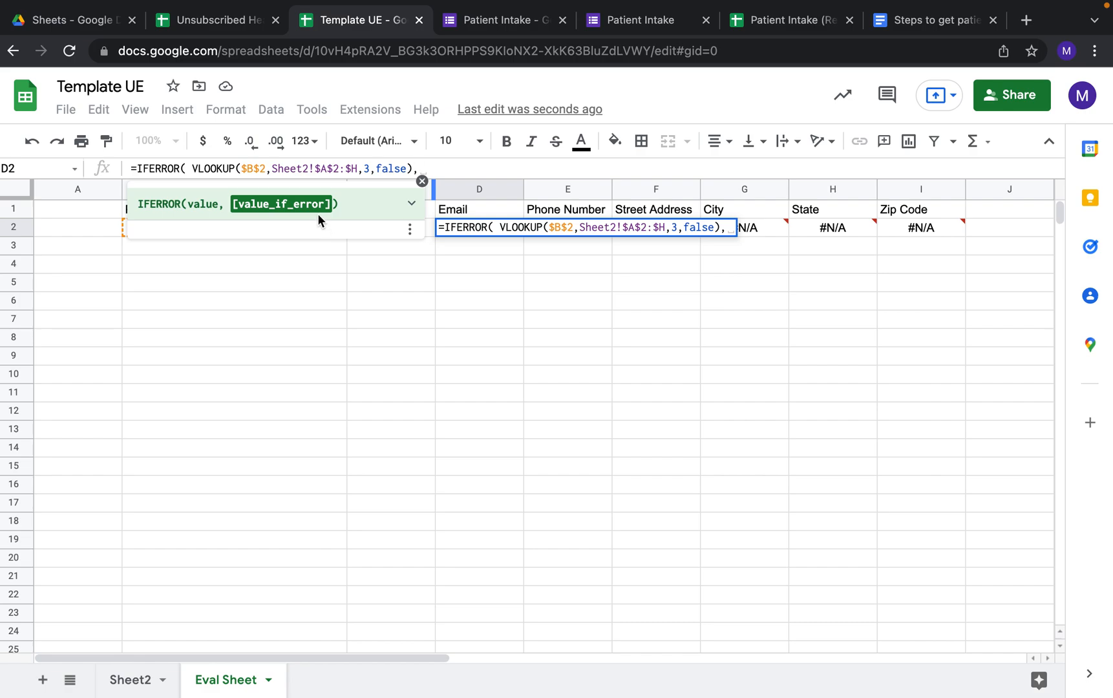
key(BackSpace)
text("")
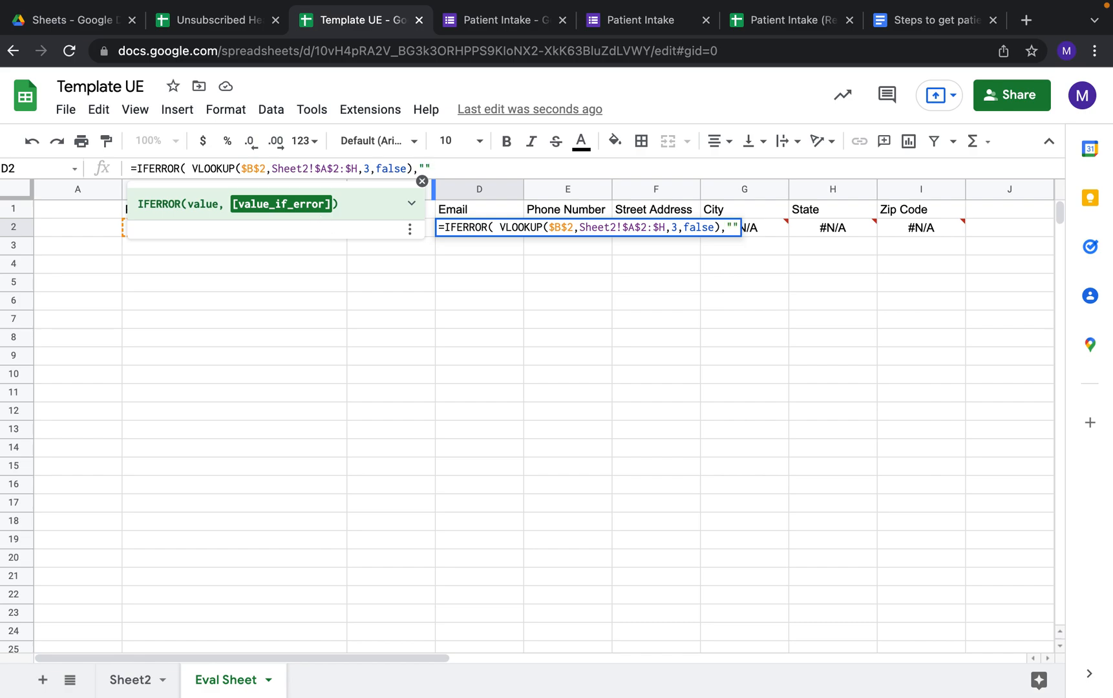
text())
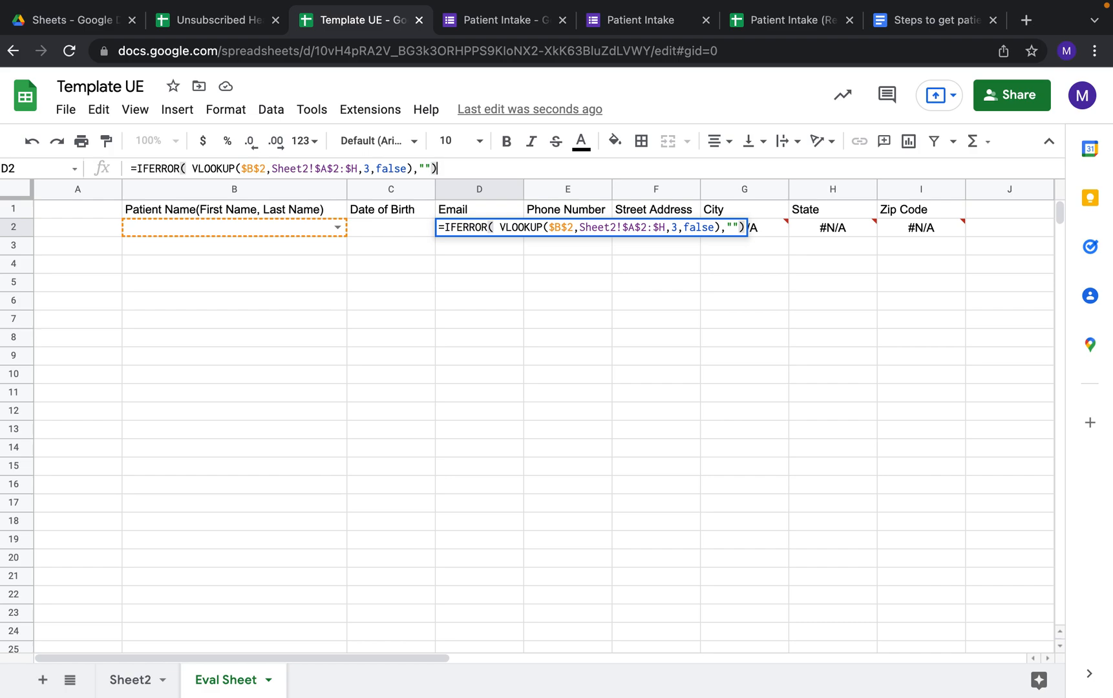
key(Return)
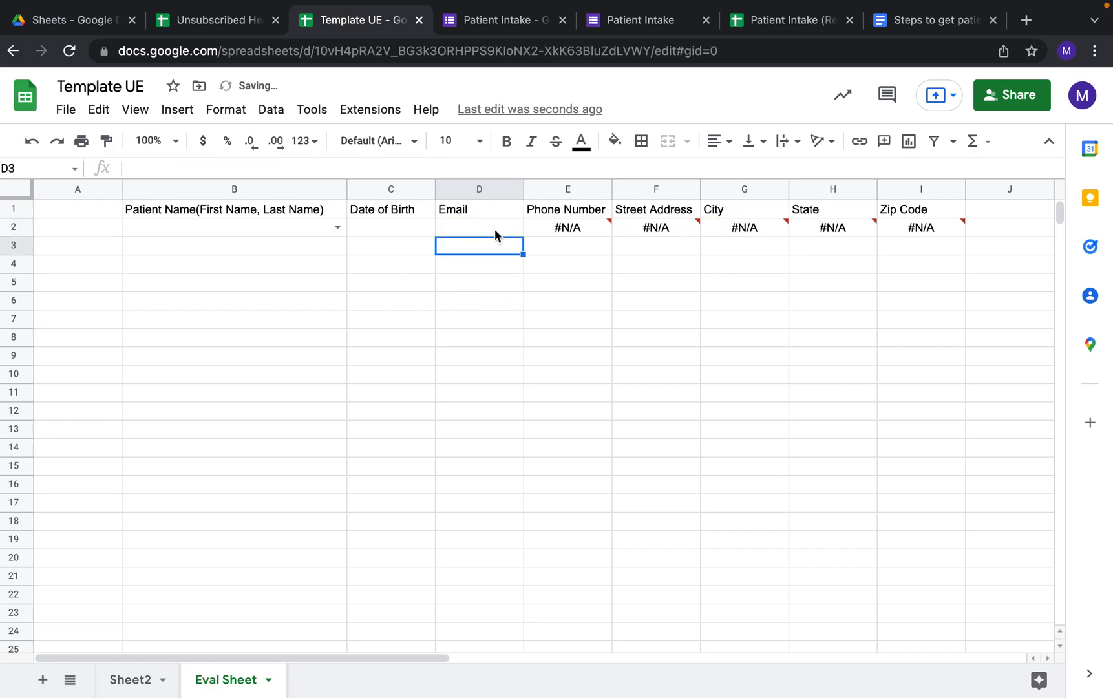
Step: Add a trailing comma inside the C3 formula and copy its IF(B2="","", text without the equals sign
click(451, 226)
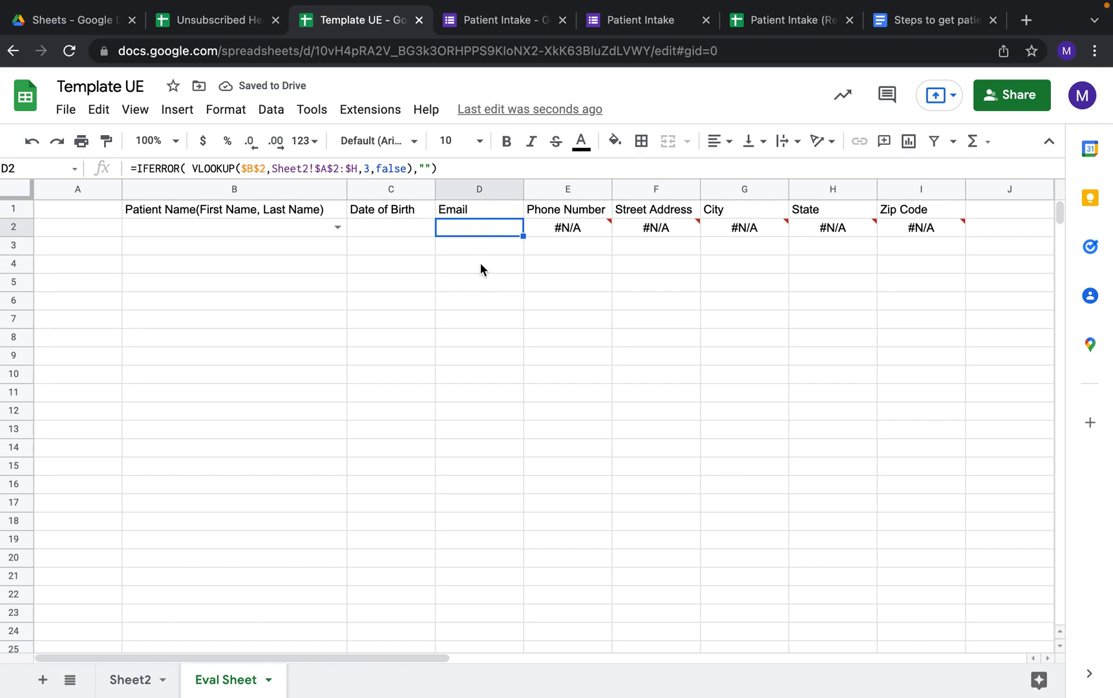
click(419, 249)
click(206, 168)
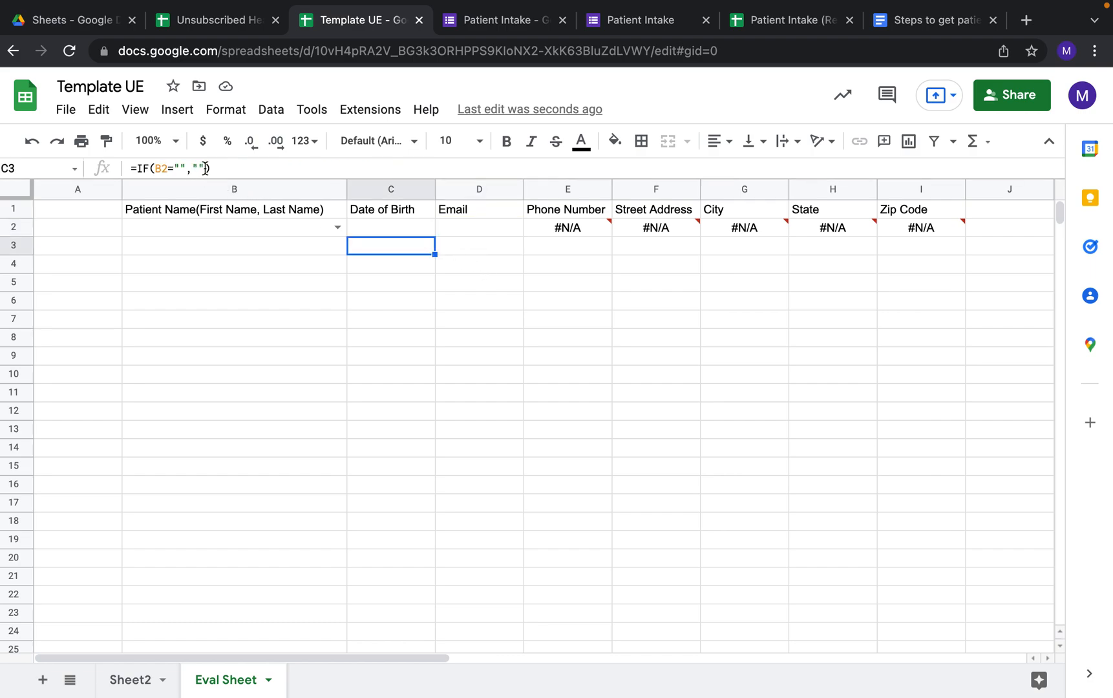
text(,)
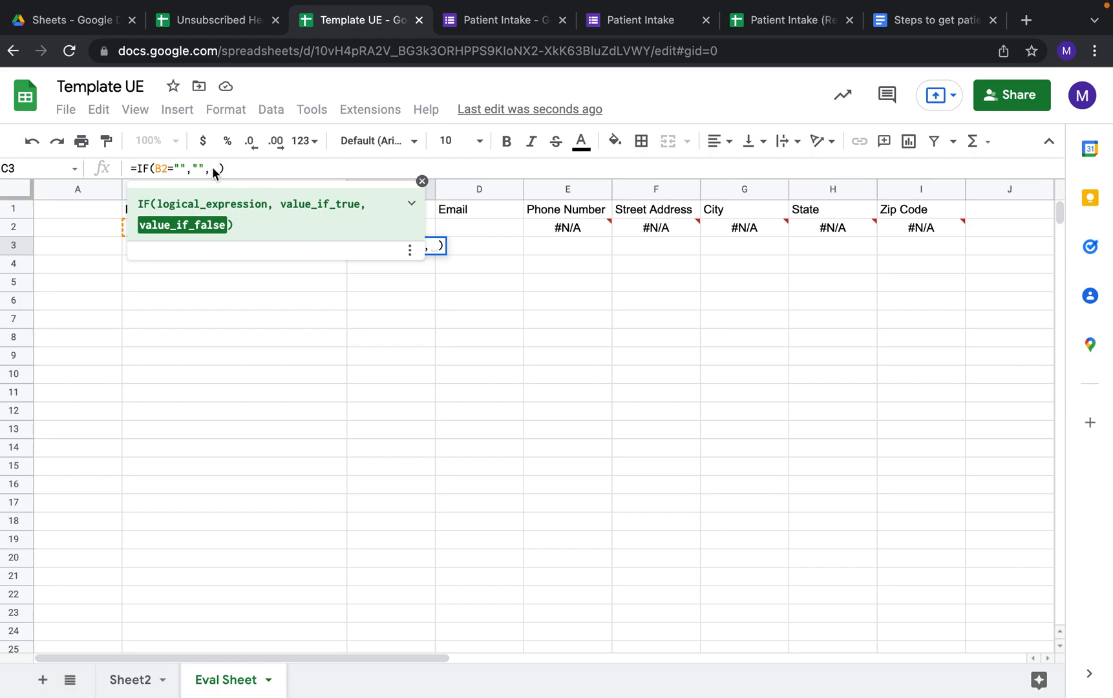
drag(210, 168, 138, 172)
key(ctrl+c)
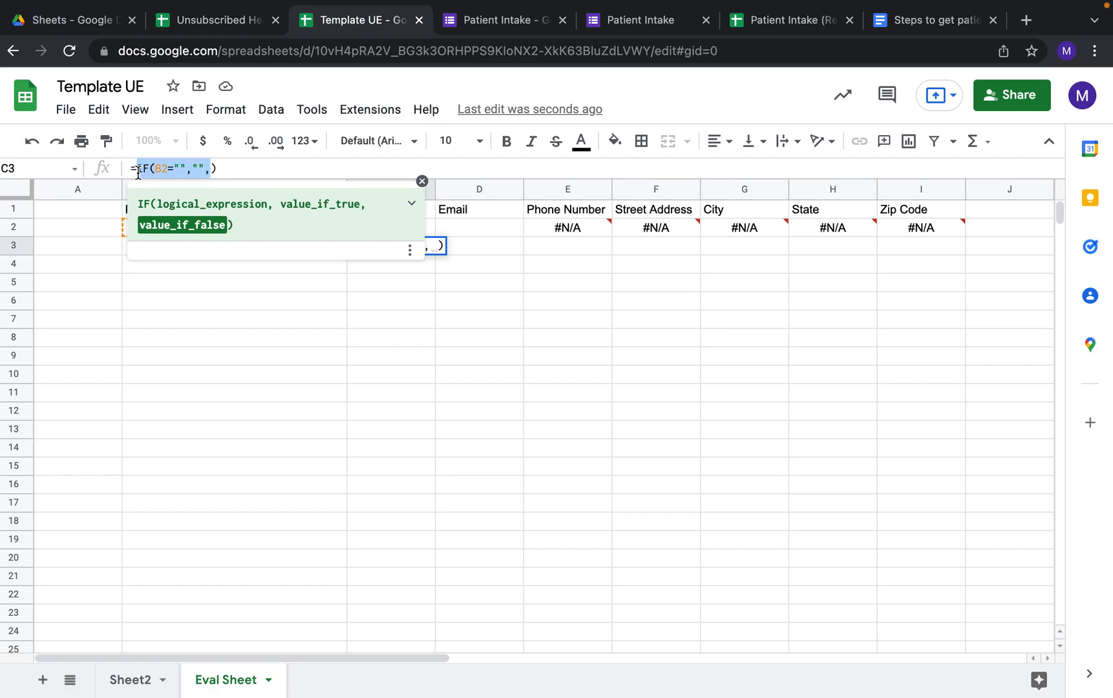
Step: Remove the stray E2 reference and the trailing comma so C3 reads =IF(B2="","")
click(545, 229)
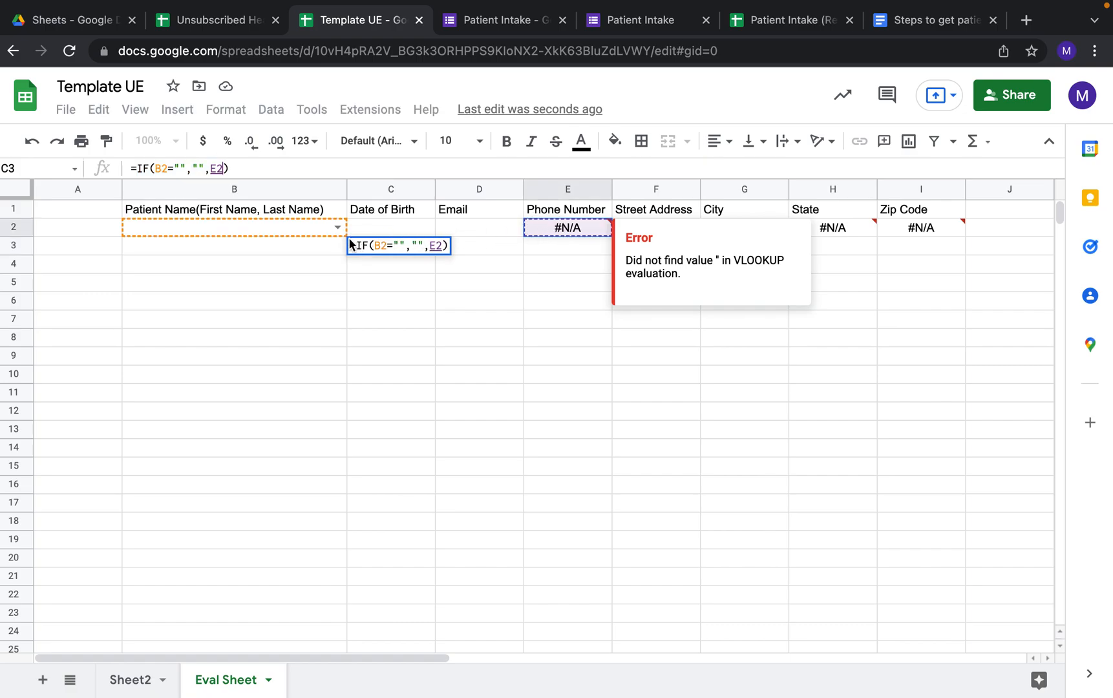
key(BackSpace)
key(BackSpace)
key(BackSpace)
key(Return)
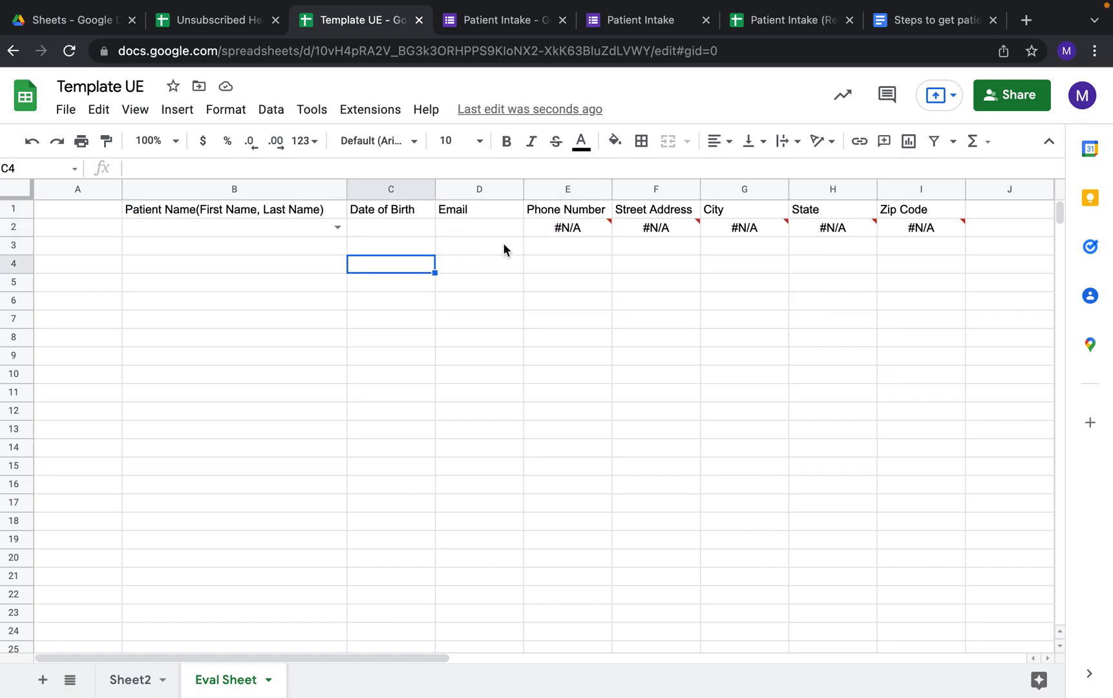
Step: Wrap the Phone Number lookup in E2 with the copied IF text, giving =IF(B2="","",VLOOKUP($B$2,Sheet2!$A$2:$H,4,false))
click(550, 229)
click(139, 169)
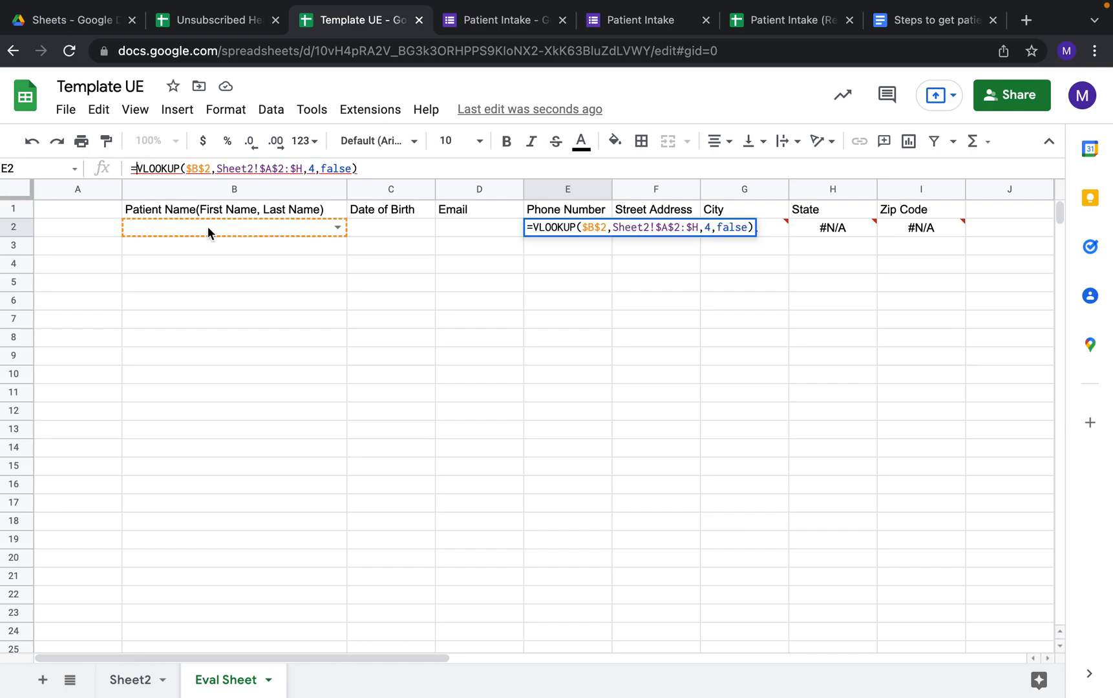
key(ctrl+v)
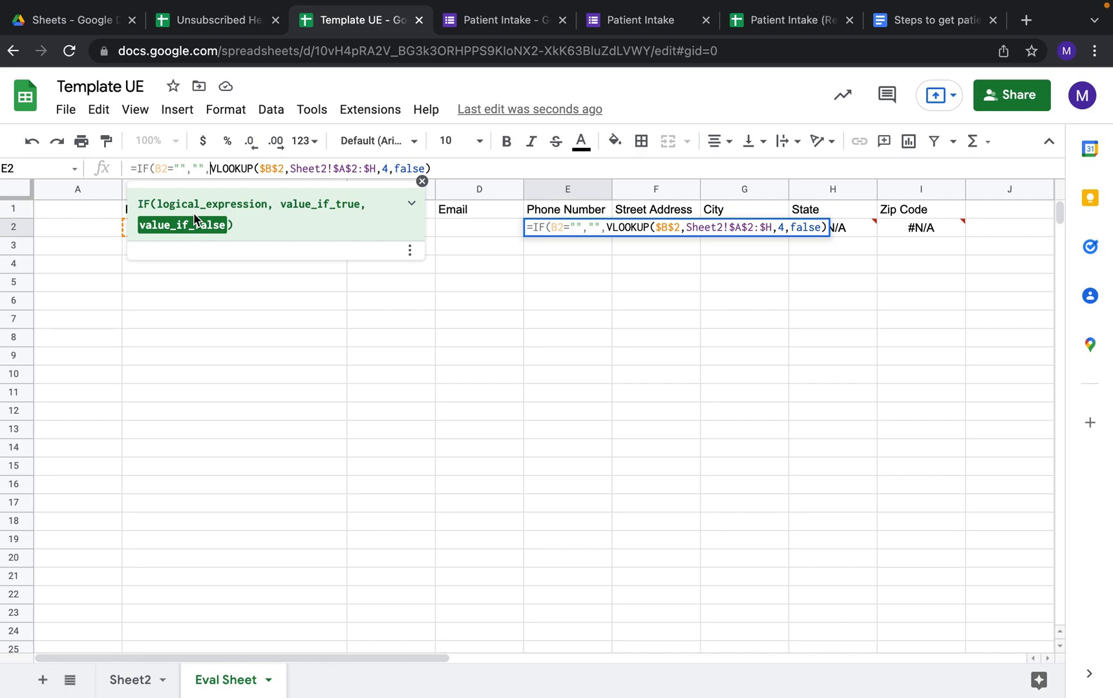
key(Return)
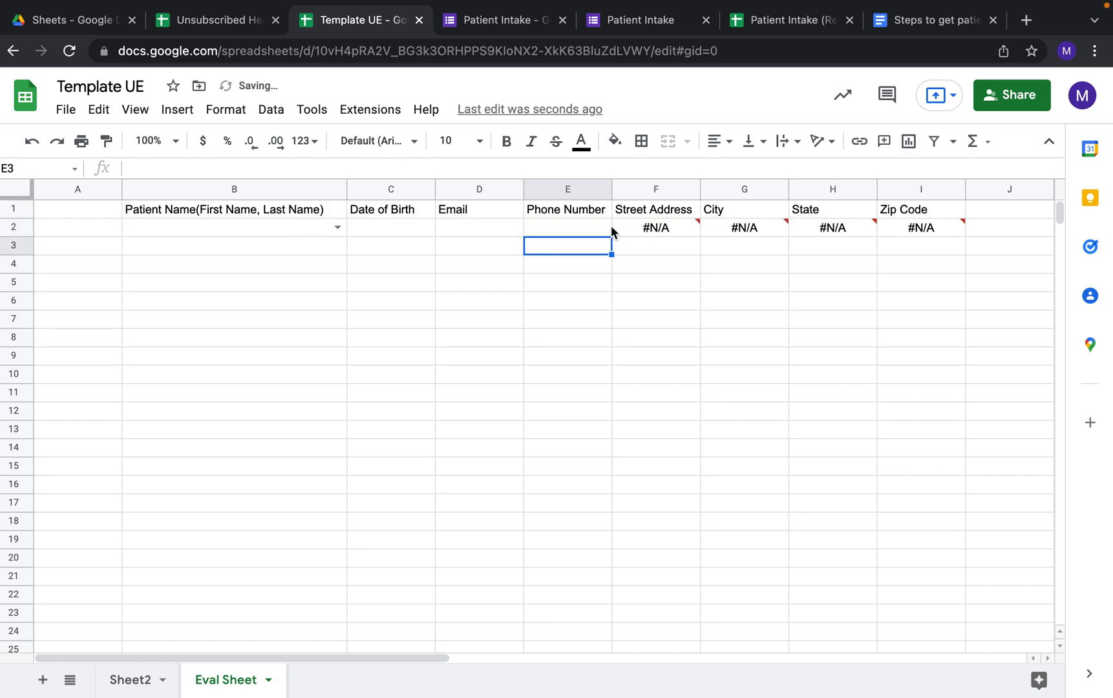
Step: Insert the copied IF(B2="","", text in front of the Street Address and City VLOOKUPs in F2 and G2
click(633, 225)
click(137, 169)
text(IF($B$2="","",)
key(Return)
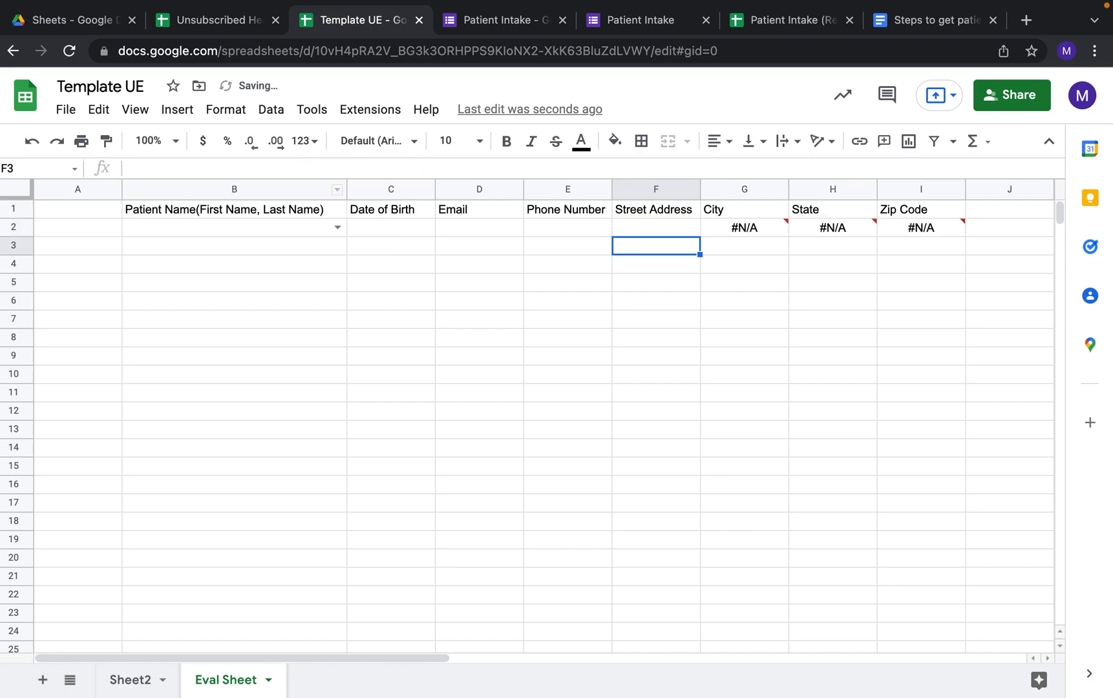
click(710, 223)
click(140, 168)
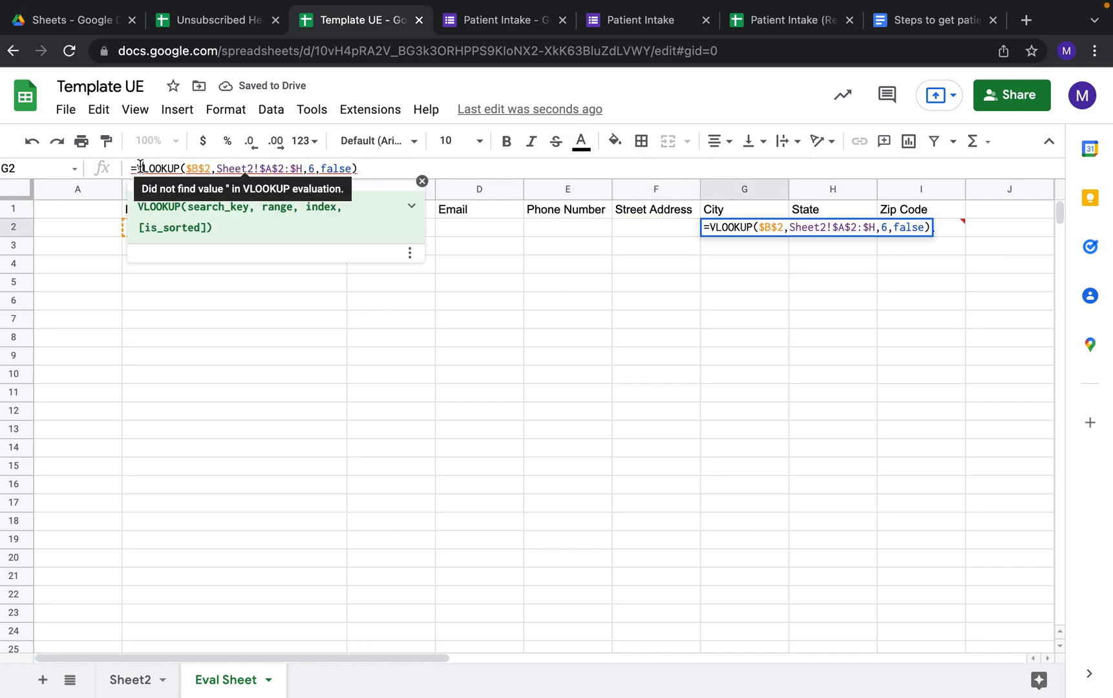
key(Return)
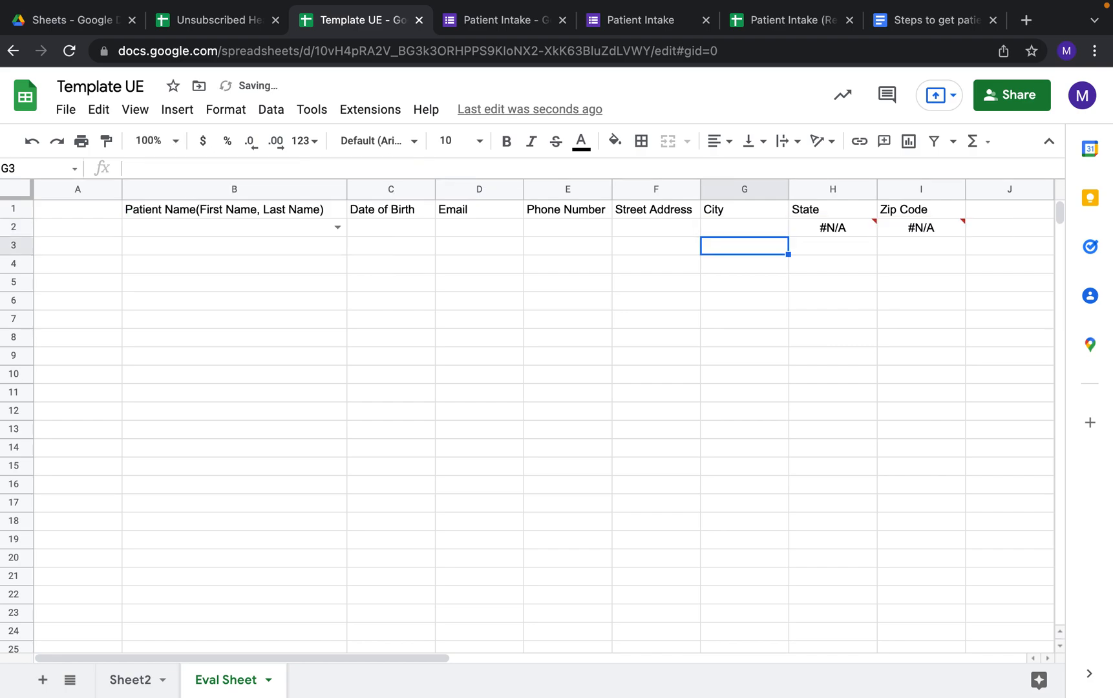
Step: Insert the copied IF(B2="","", text in front of the State and Zip Code VLOOKUPs in H2 and I2
click(835, 228)
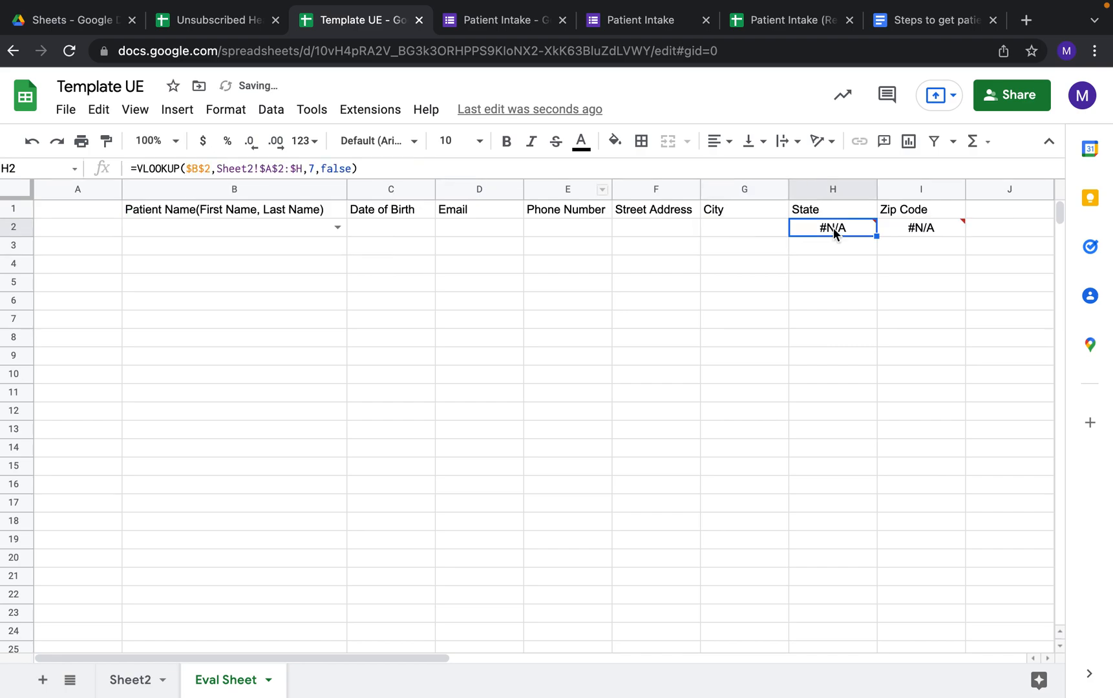
click(138, 172)
key(super+v)
key(Return)
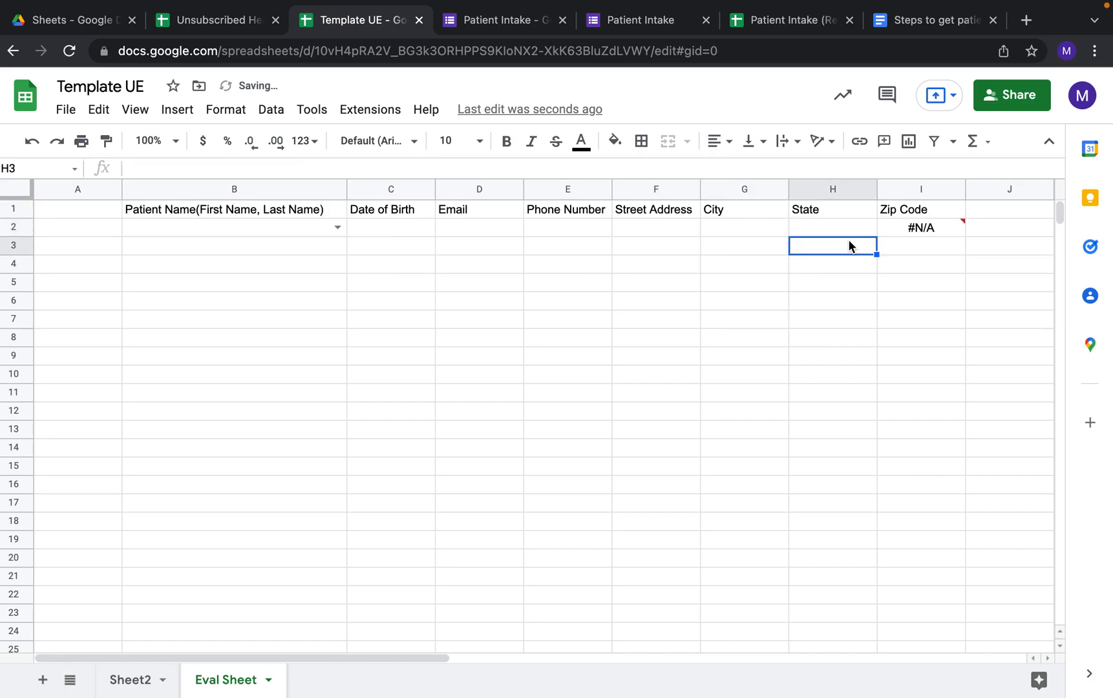
click(888, 224)
click(136, 168)
key(super+v)
key(Return)
Step: Choose the listed patient's name in B2 to test the wrapped lookup formulas
click(466, 282)
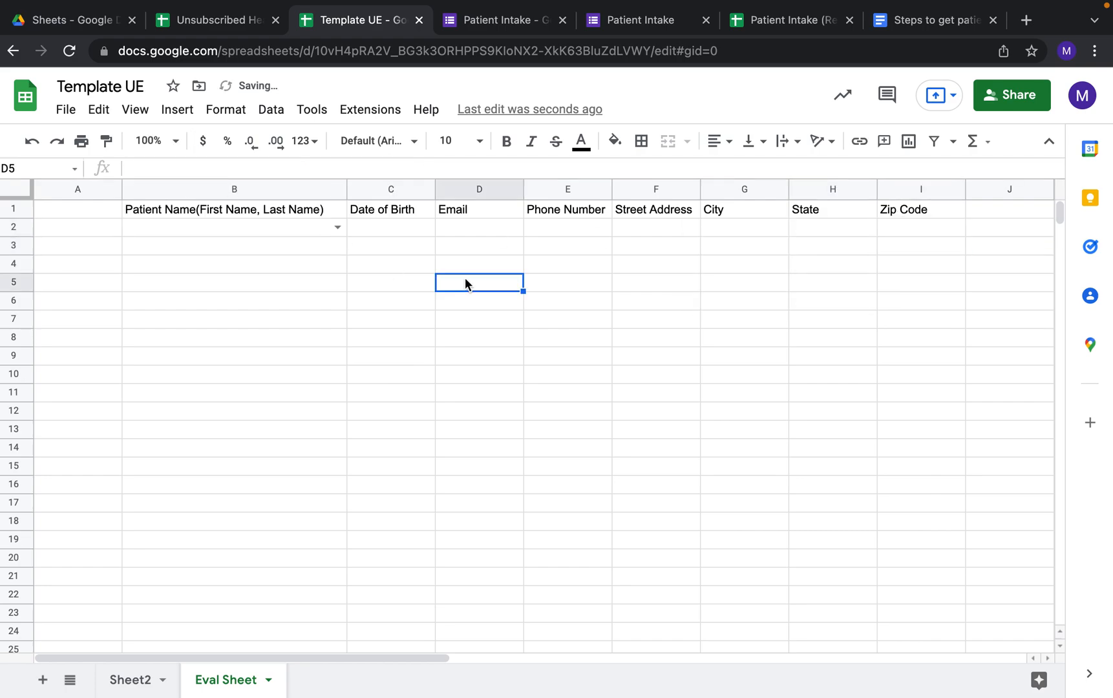
click(334, 229)
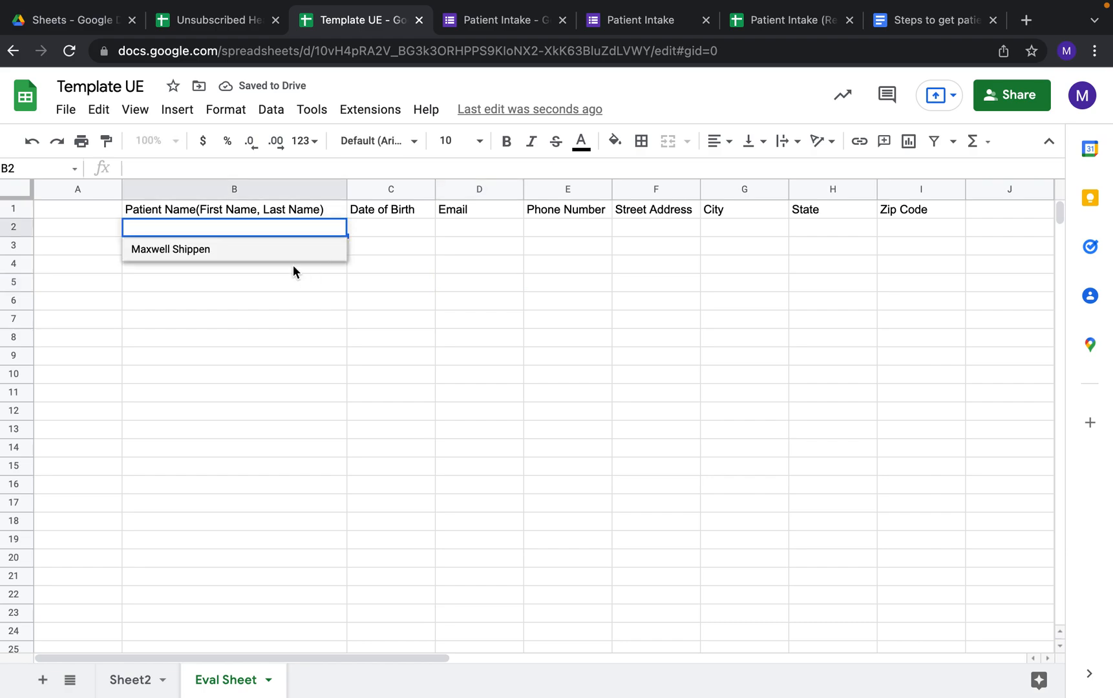
click(290, 252)
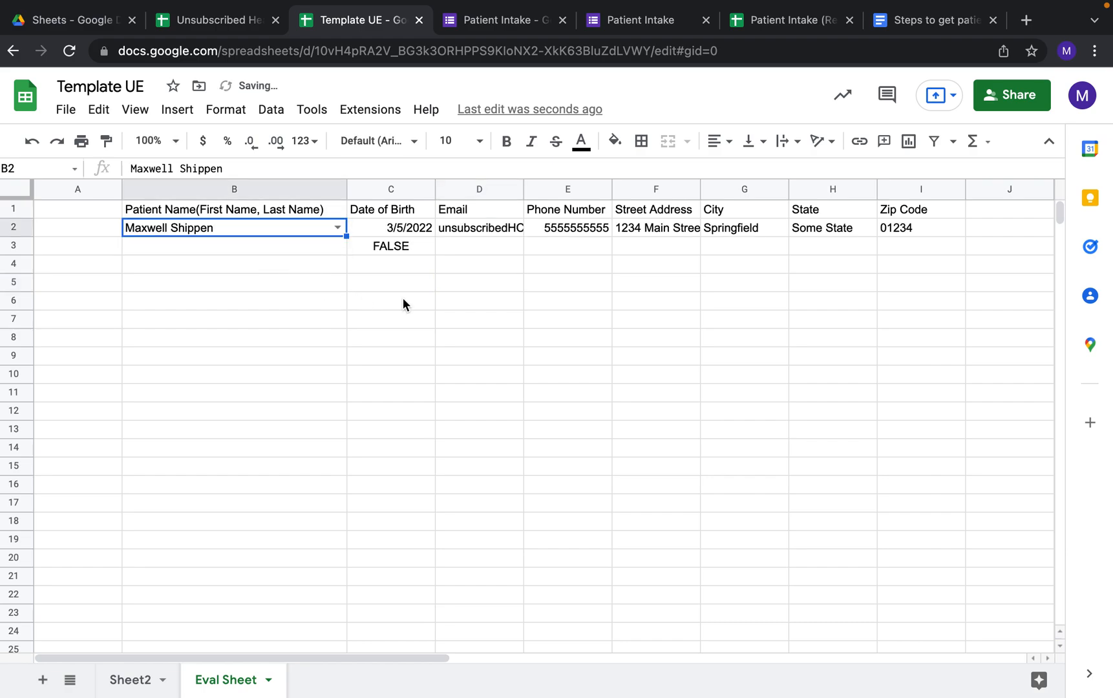
Step: Add an empty string as the false value of the C3 formula, giving =IF(B2="","","")
click(400, 249)
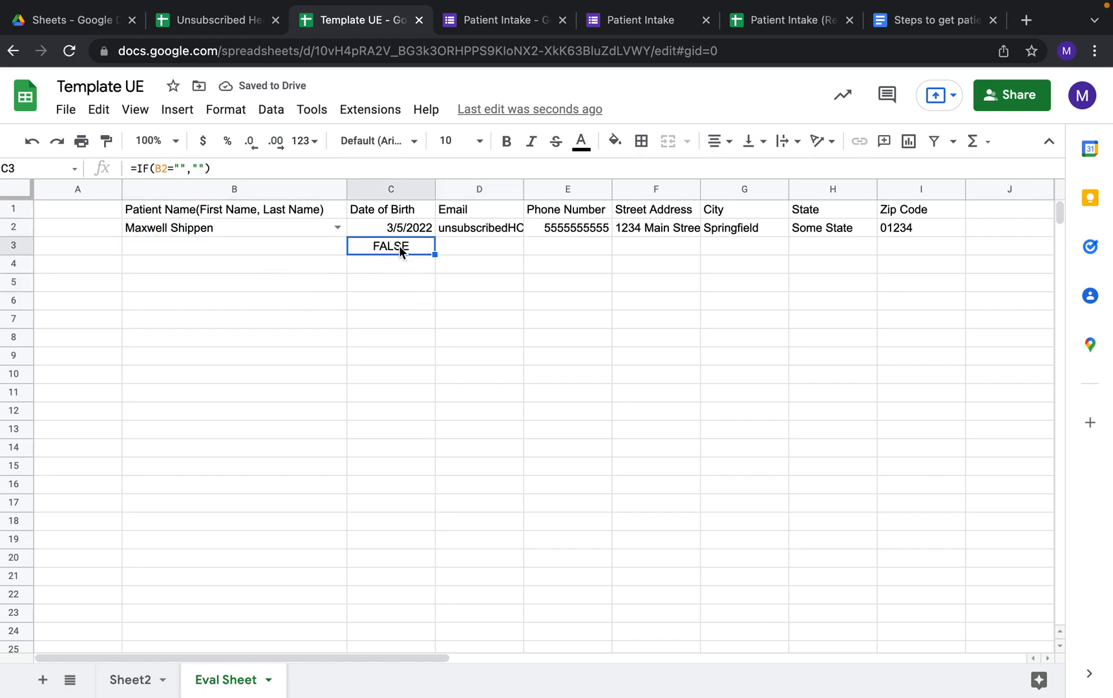
click(175, 169)
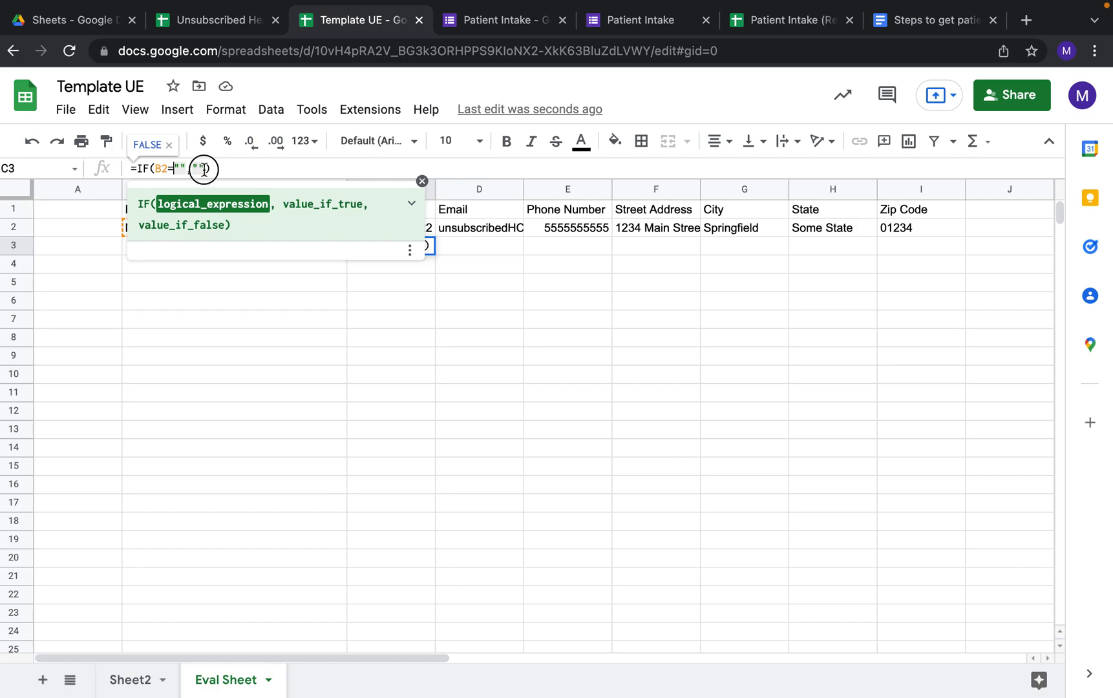
click(204, 167)
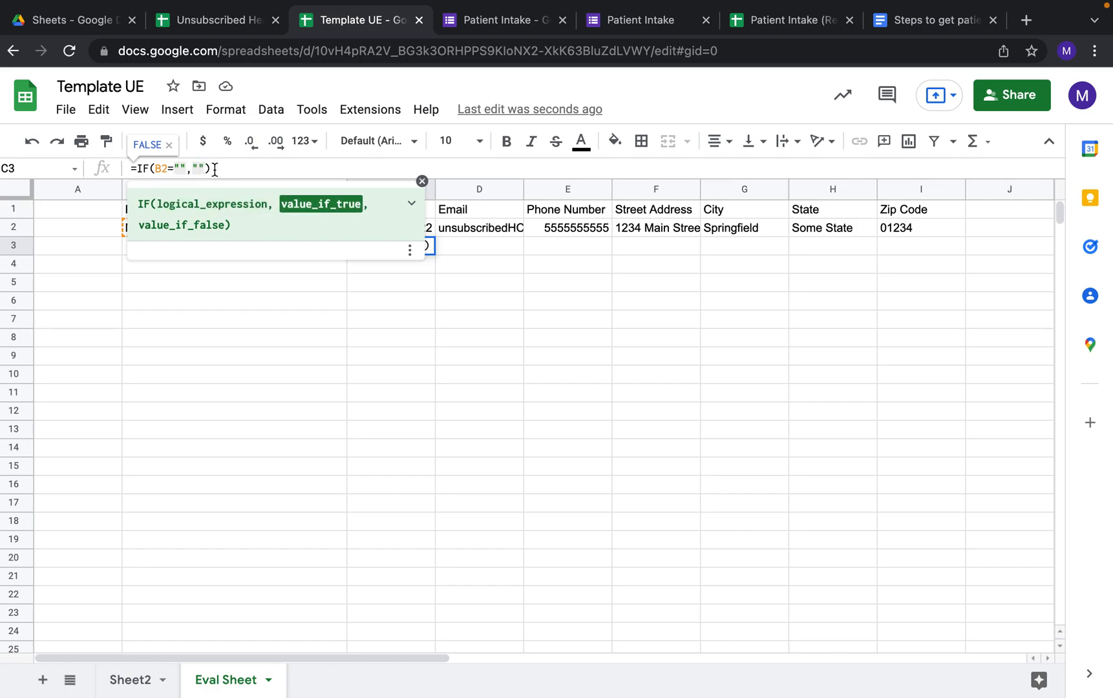
text(,"")
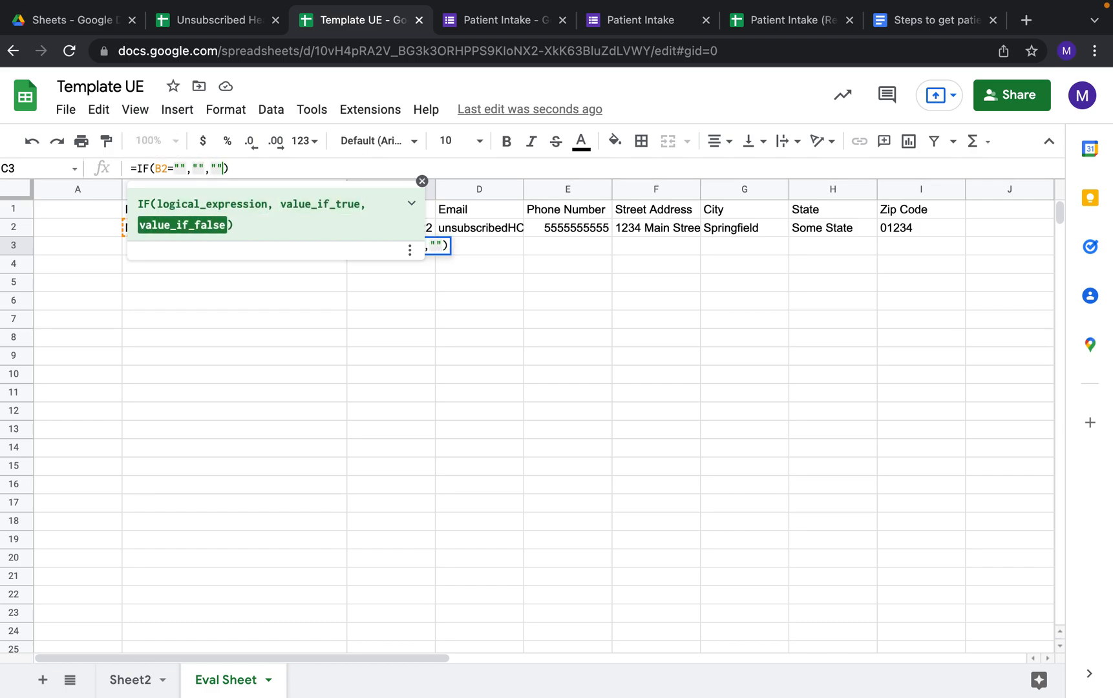
key(Return)
Step: Delete the leftover IF formula from C3
click(379, 249)
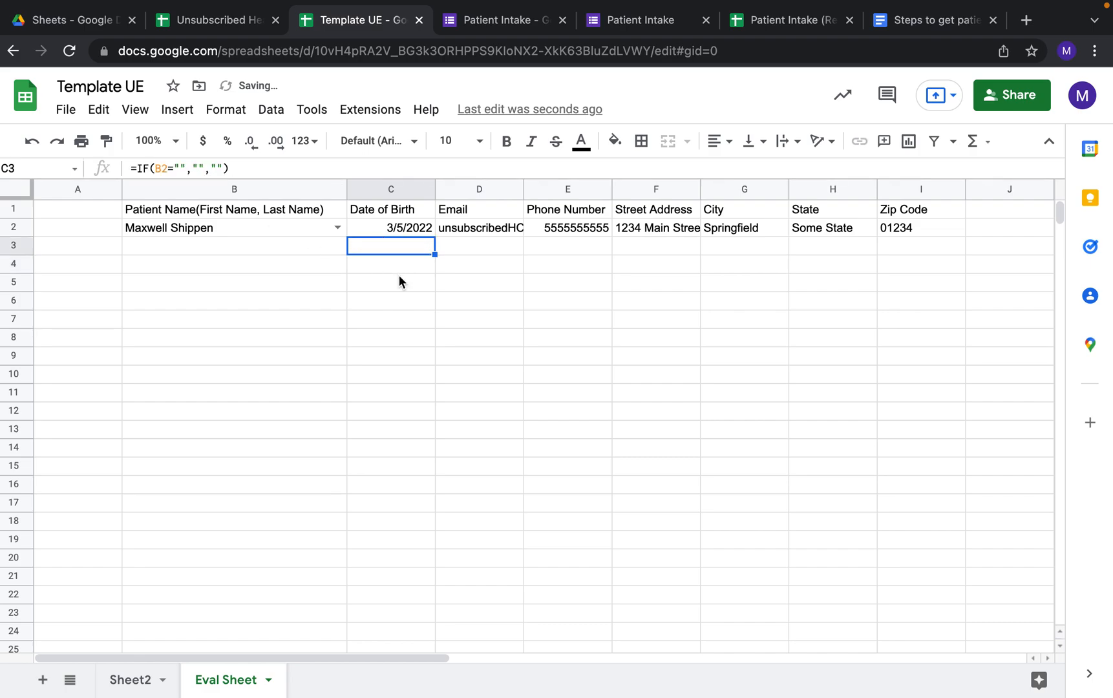
triple_click(243, 166)
key(BackSpace)
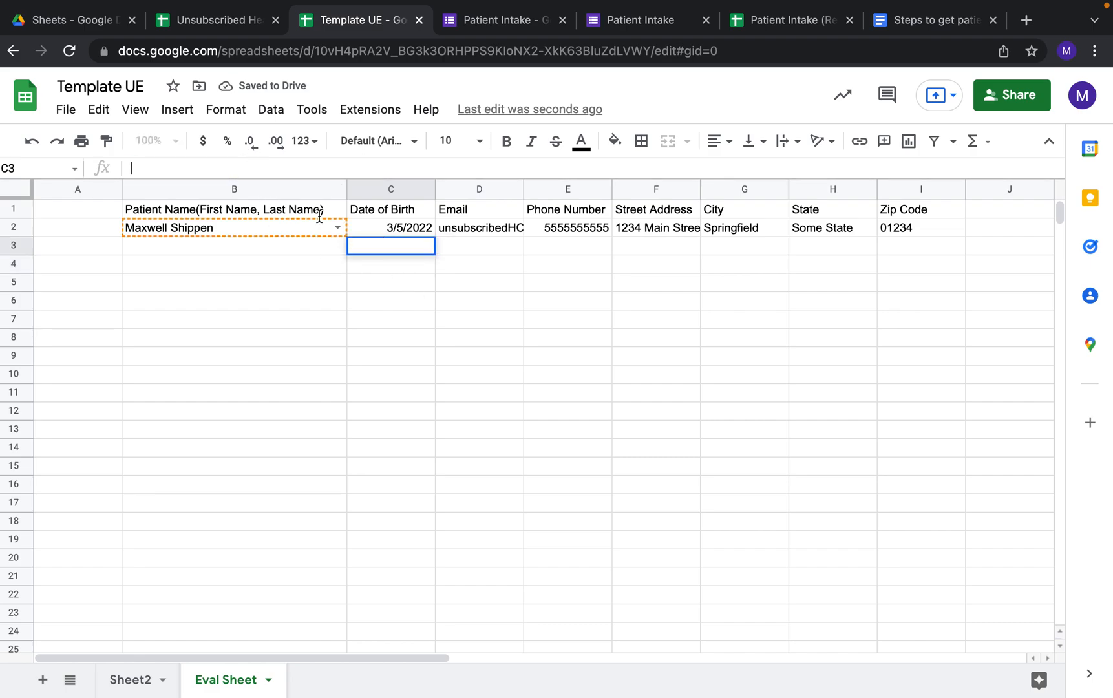
click(517, 304)
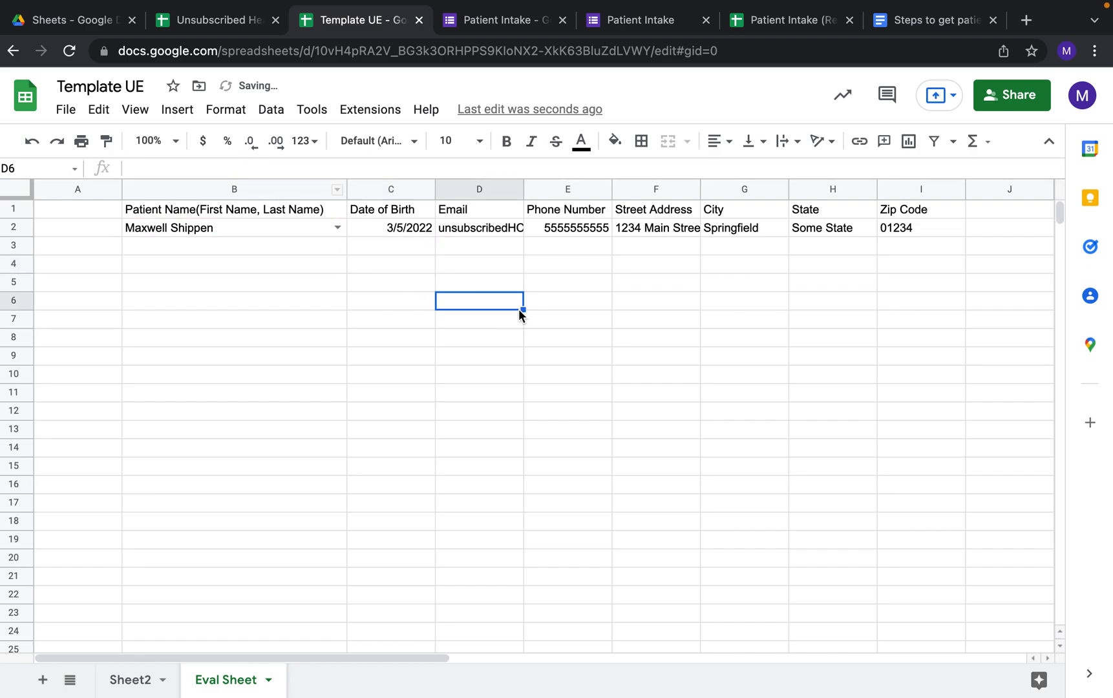
Step: Check the Date of Birth formula in C2, then switch to the Patient Intake form and start another response
click(382, 229)
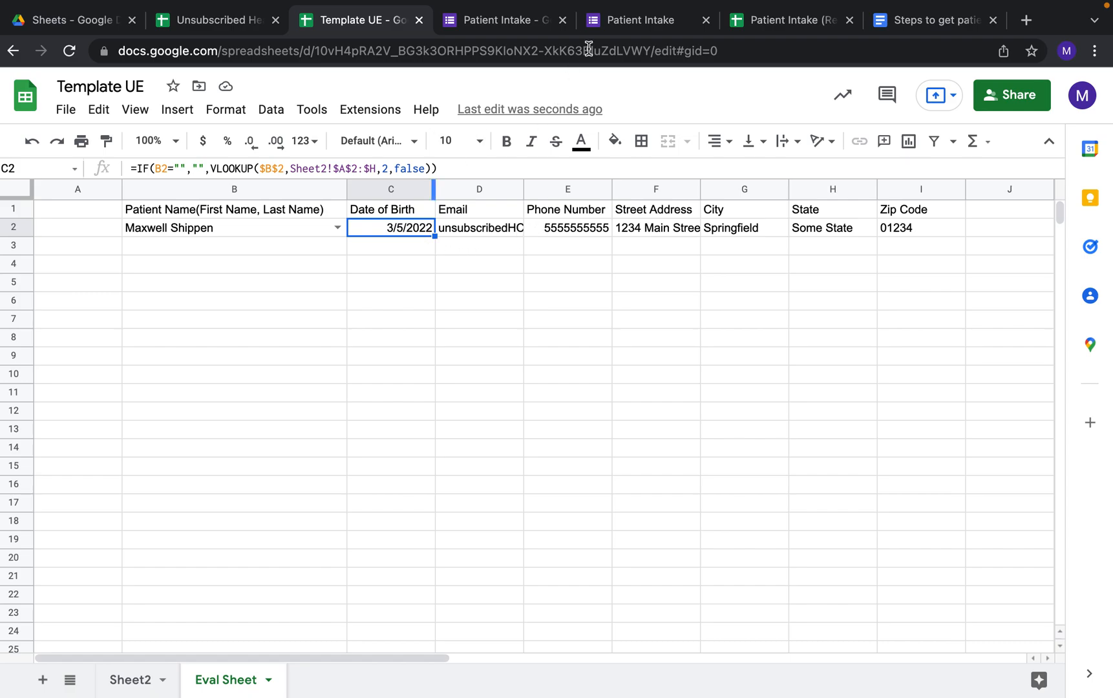
click(619, 25)
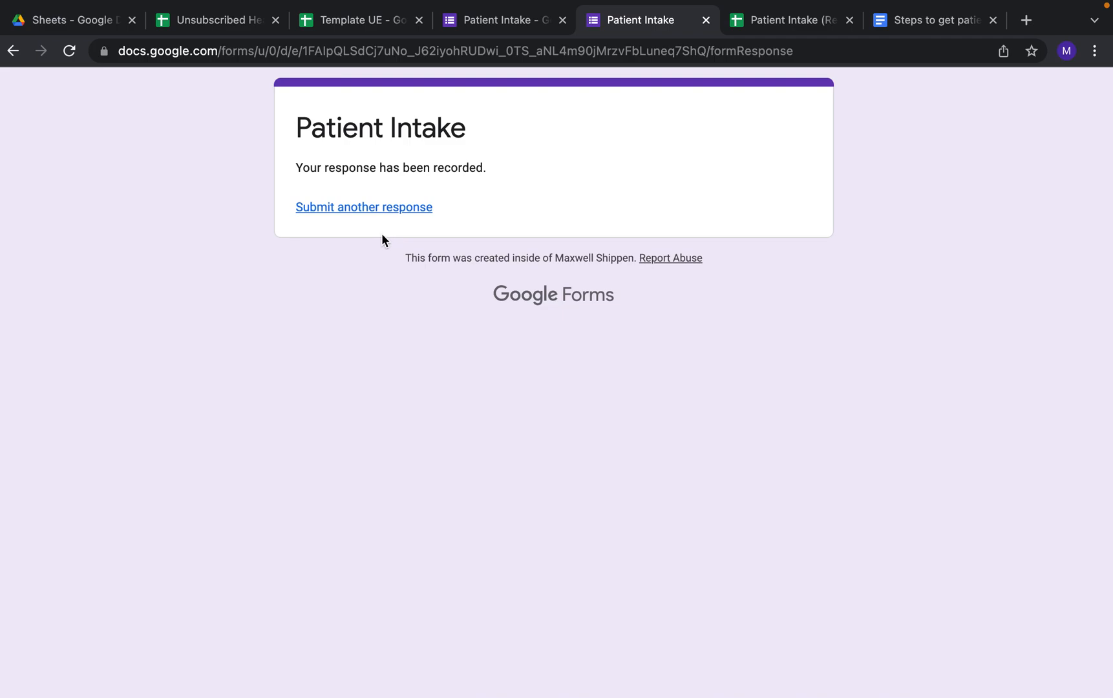
click(376, 208)
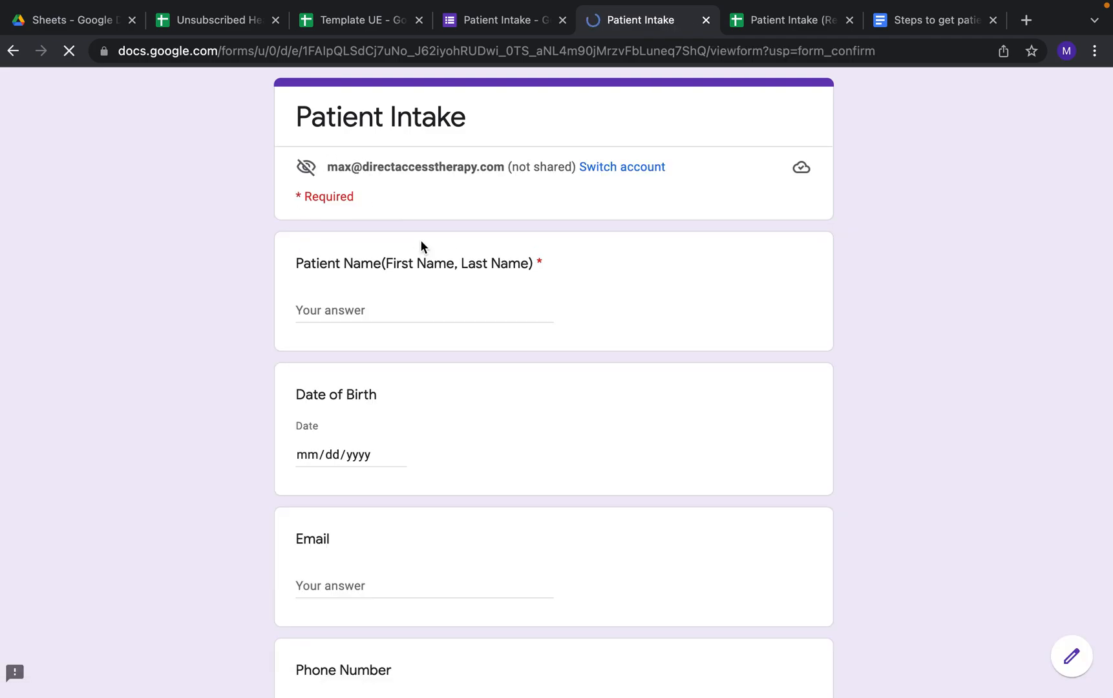
Step: Enter the patient's full name and pick a date of birth in the intake form
click(354, 308)
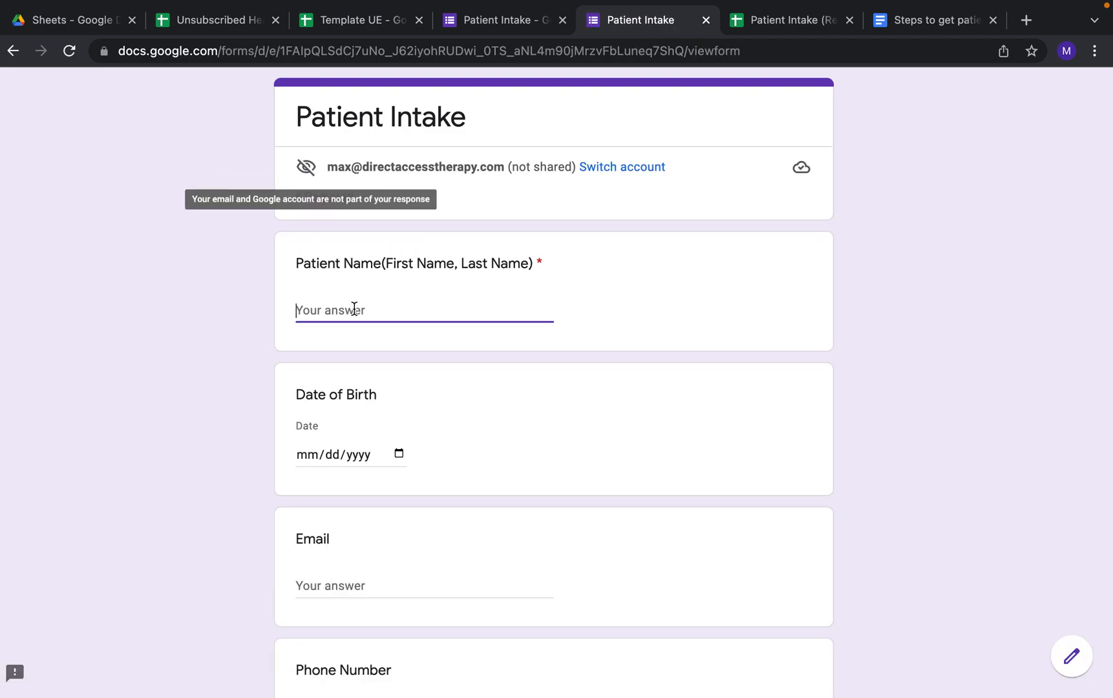
text(George Washington)
click(338, 454)
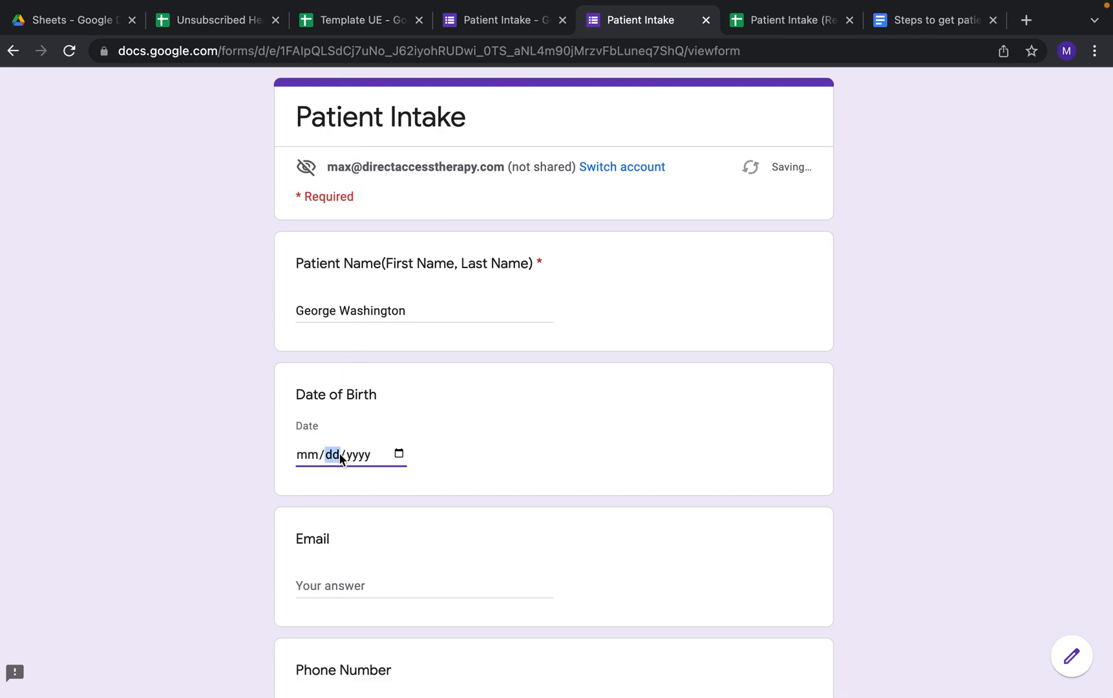
click(398, 454)
click(366, 277)
Step: Enter "test" as the answer for both Email and Phone Number
scroll(481, 450, down, 1)
click(370, 492)
scroll(370, 495, down, 4)
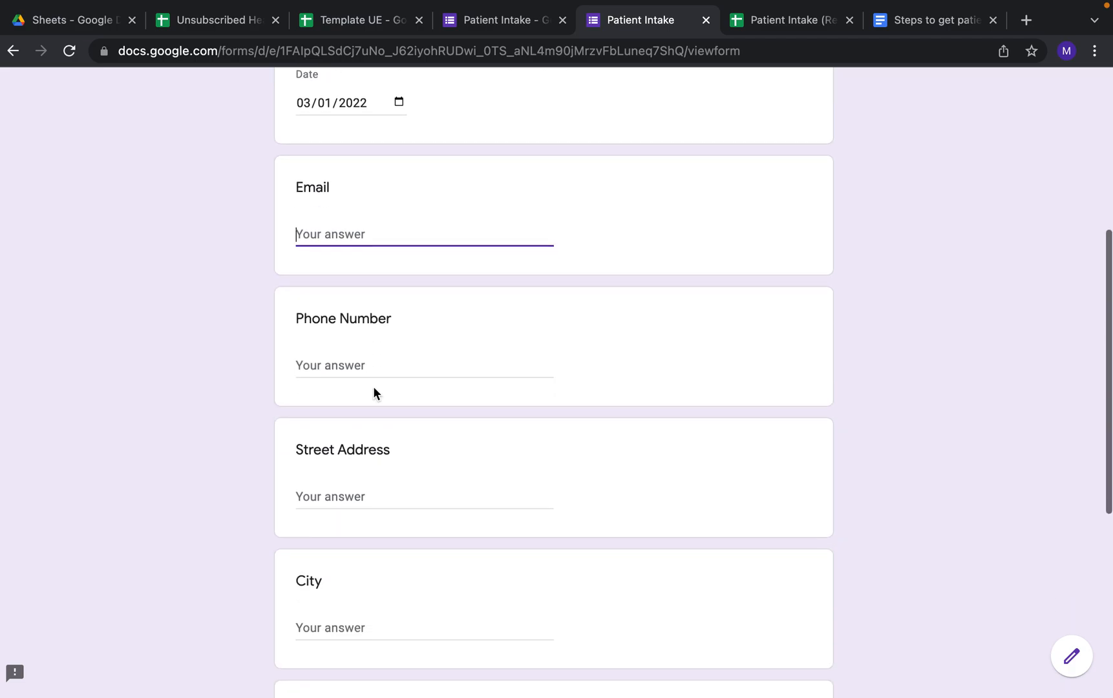
scroll(378, 375, down, 3)
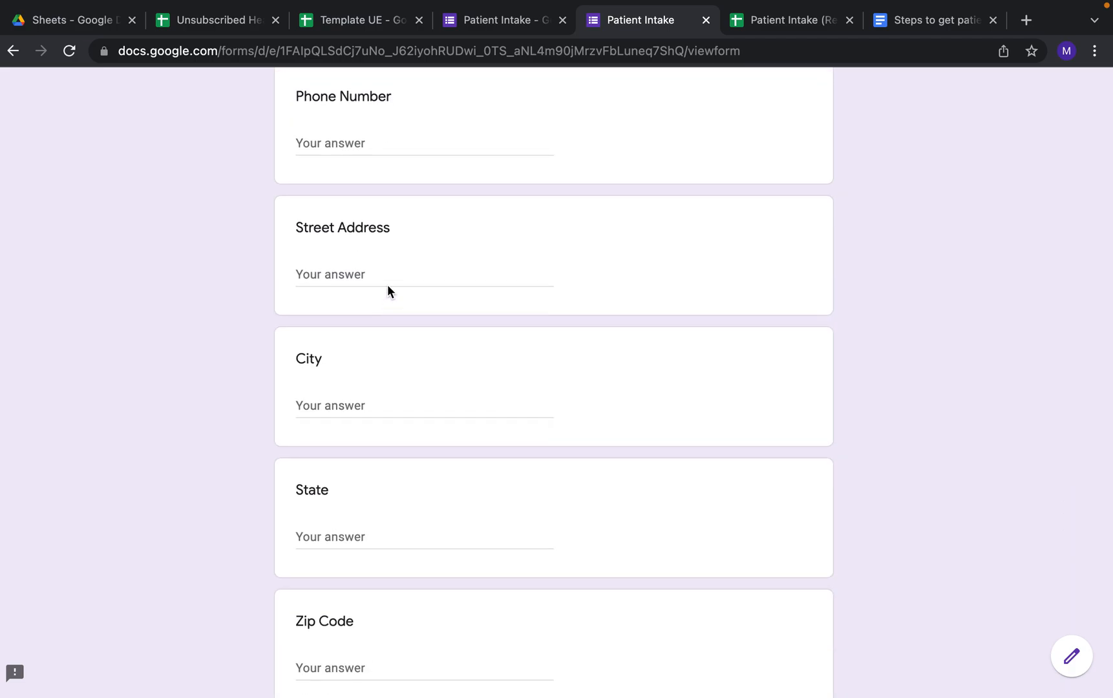
scroll(388, 285, down, 3)
scroll(390, 450, up, 9)
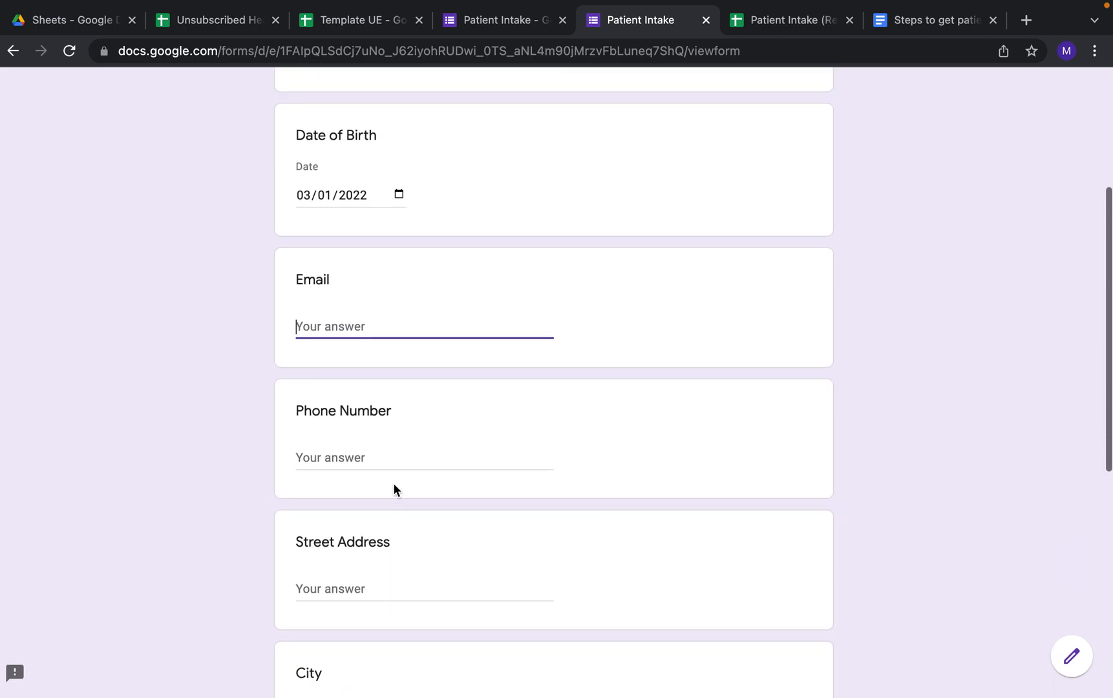
scroll(393, 489, down, 1)
text(test)
click(373, 433)
text(test)
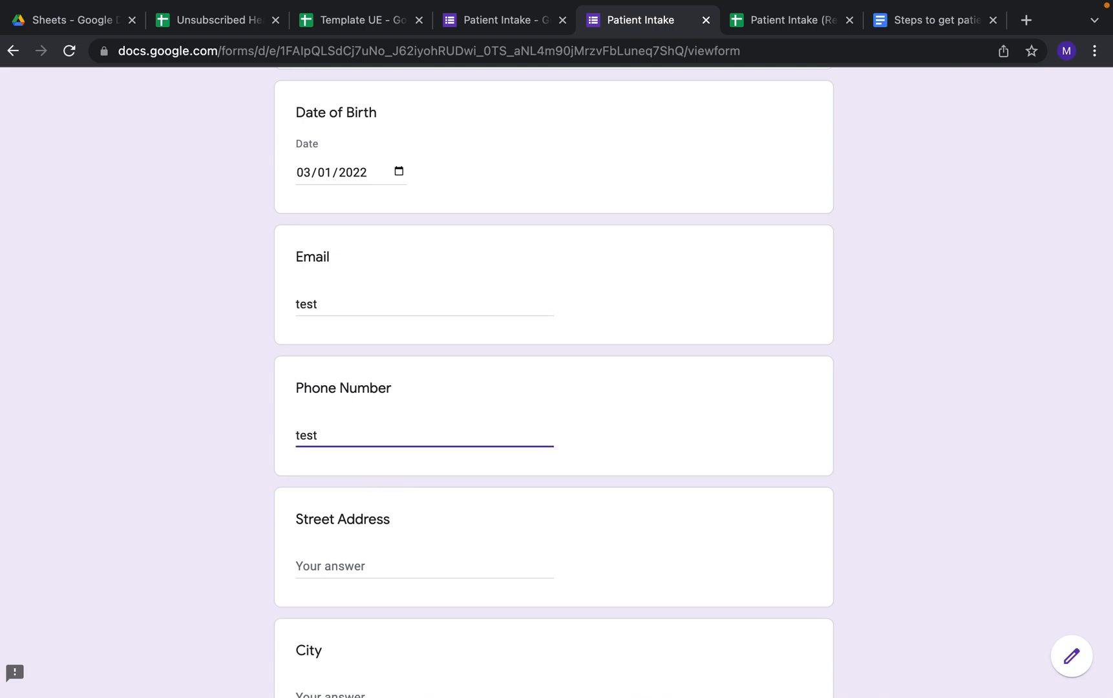
Step: Enter "test3" as the Street Address answer
scroll(362, 504, down, 1)
click(362, 504)
text(t)
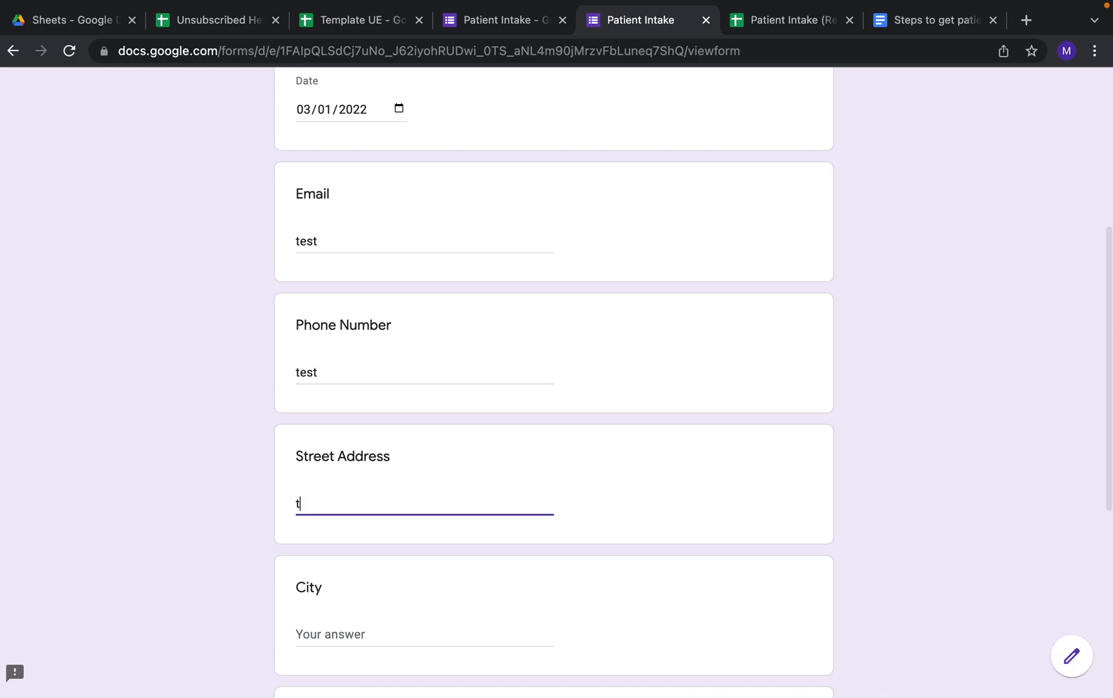
text(est3)
key(BackSpace)
text(3)
Step: Number the earlier placeholder answers, making Phone Number "test2" and Email "test1"
click(358, 368)
text(2)
click(360, 239)
text(1)
Step: Enter "test4" as the City and "test5" as the State
click(355, 628)
text(test4)
scroll(360, 631, down, 3)
click(355, 578)
text(test5)
scroll(353, 603, down, 2)
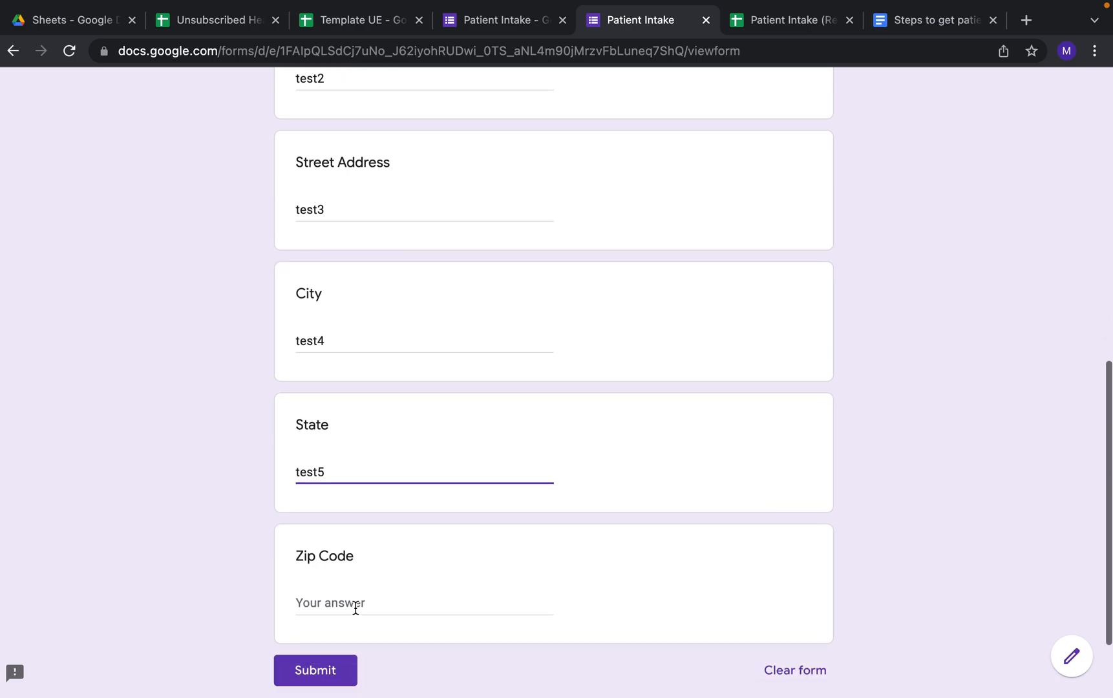
Step: Enter "test6" as the Zip Code answer and submit the Patient Intake form
click(365, 590)
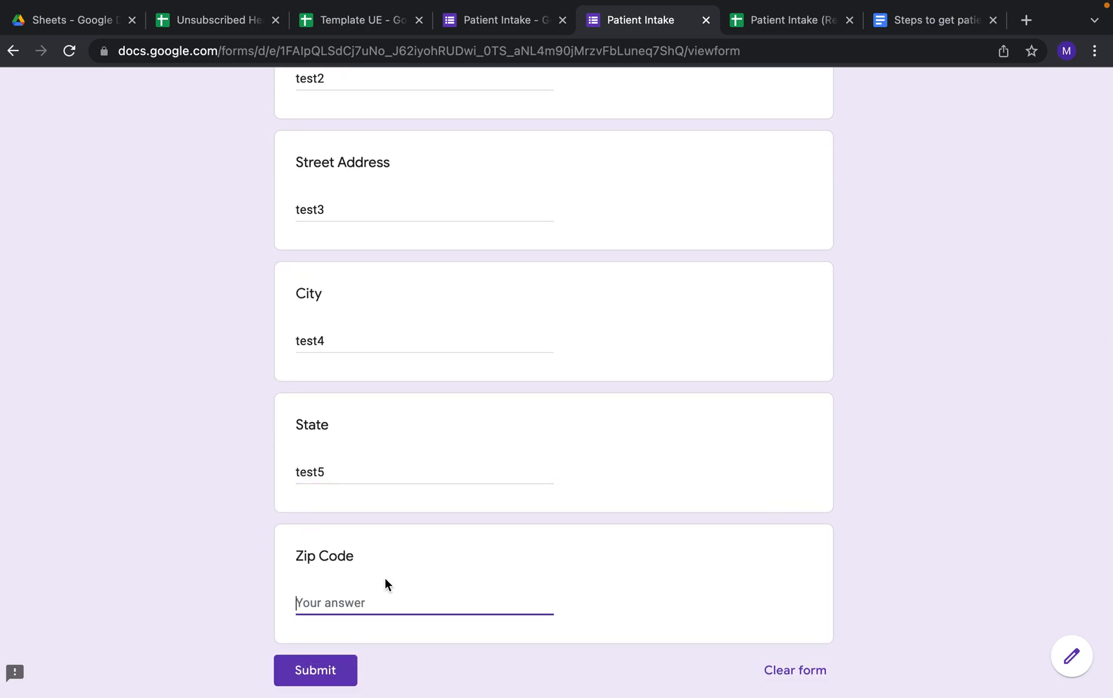
text(test6)
click(337, 672)
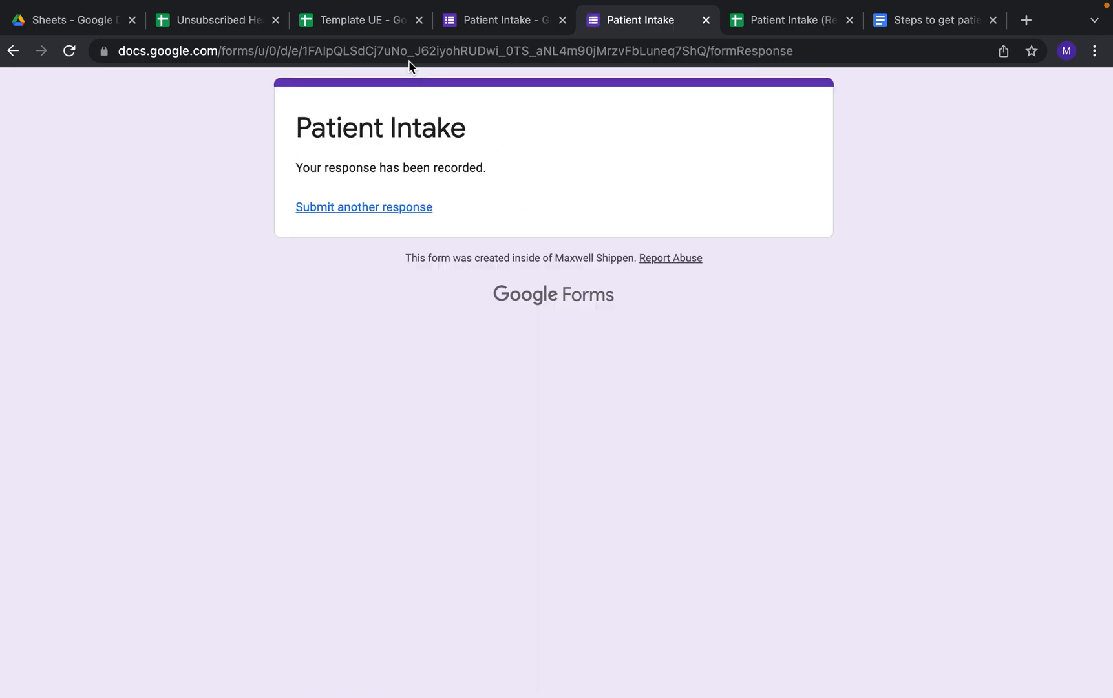
Step: In the Template UE spreadsheet, choose the newly submitted patient in cell B2 and check the looked-up details across row 2
click(372, 20)
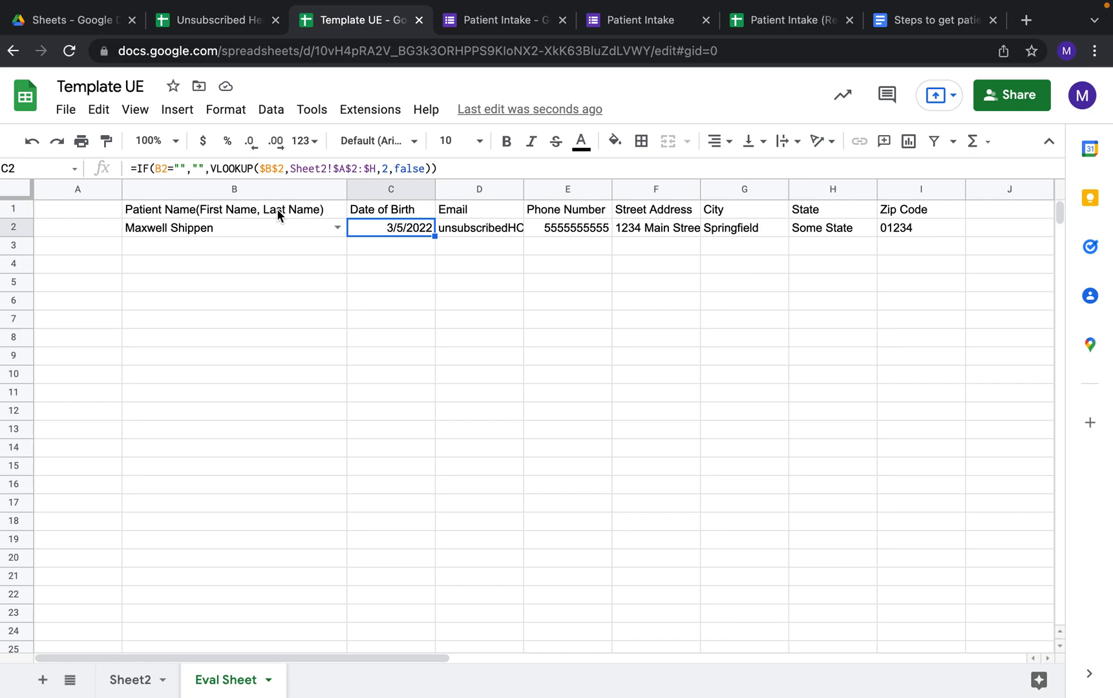
click(339, 230)
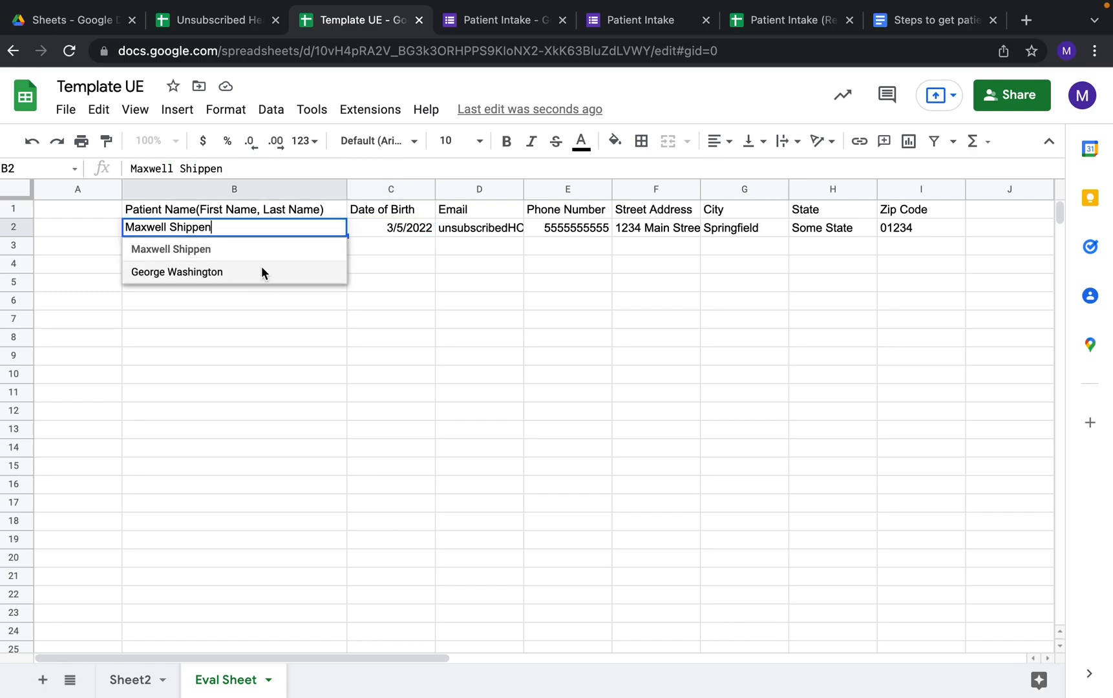
click(194, 273)
click(907, 234)
click(354, 230)
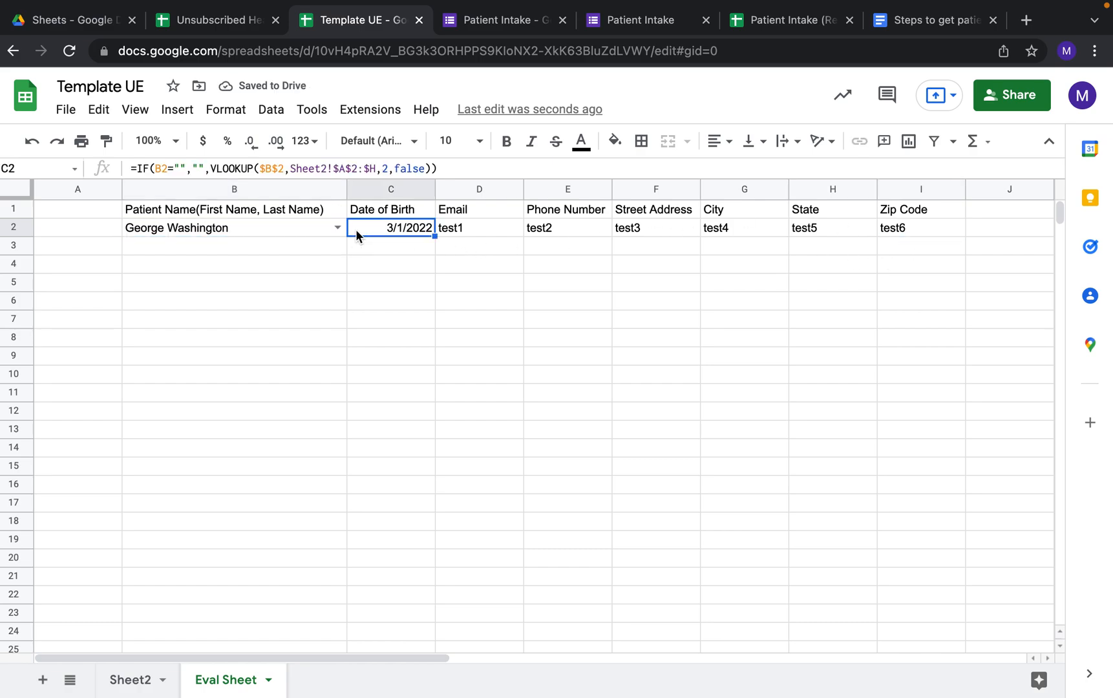
click(246, 232)
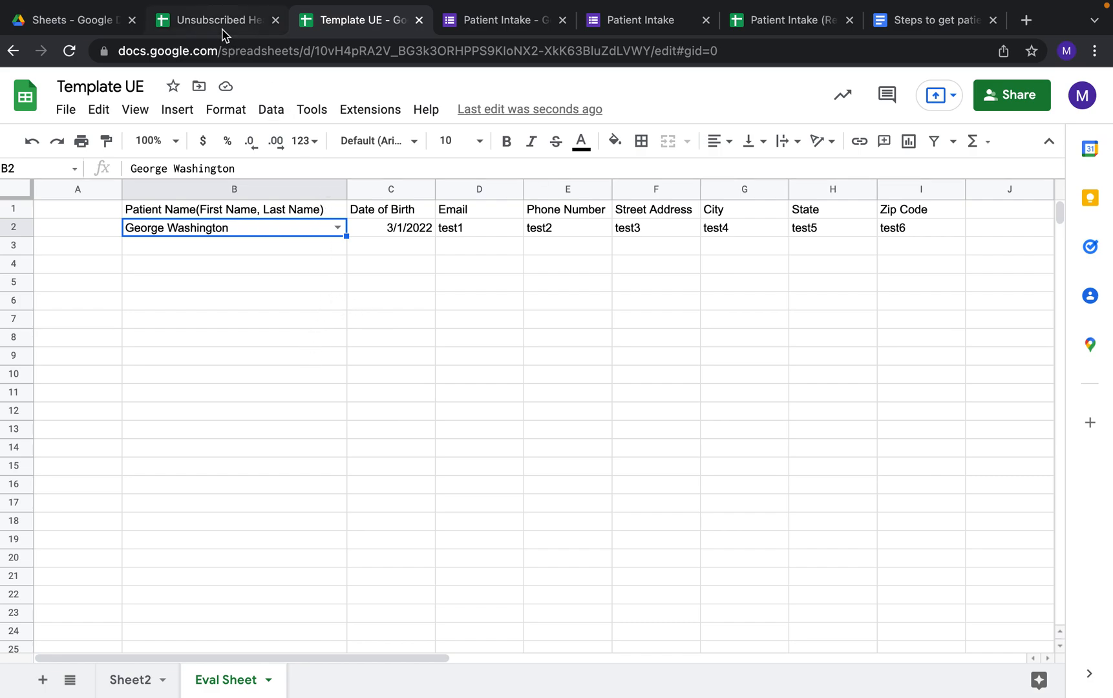
click(400, 229)
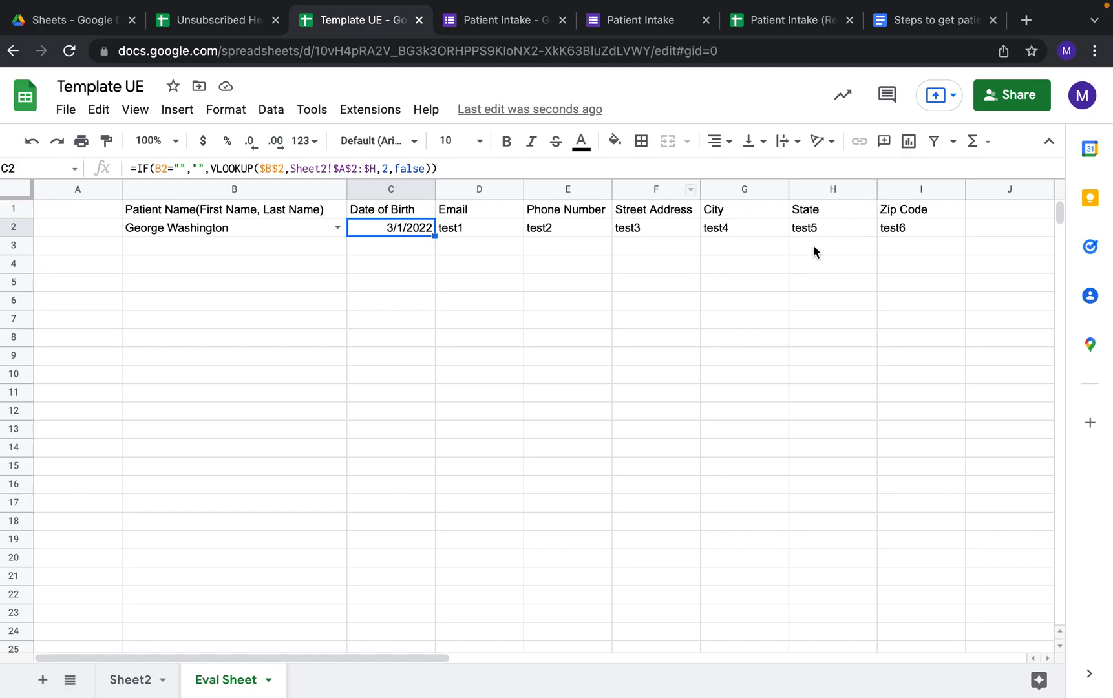
Step: Switch to the Unsubscribed Healthcare UE template and open the list of choices for Patient Name on the EVAL SHEET
click(226, 29)
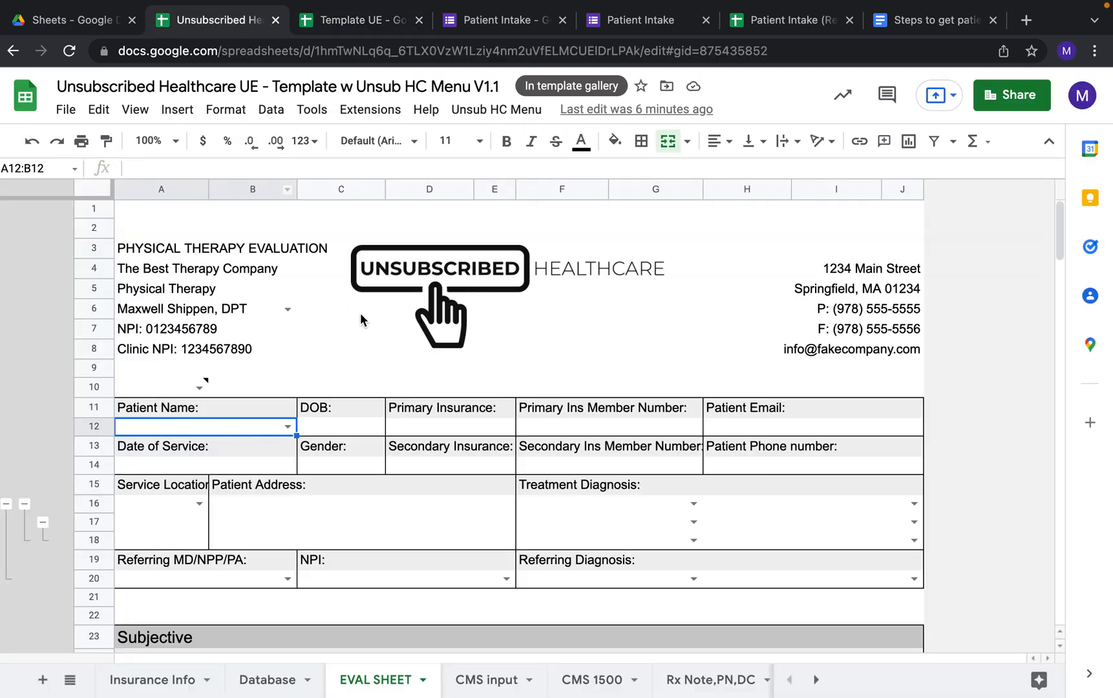
click(287, 428)
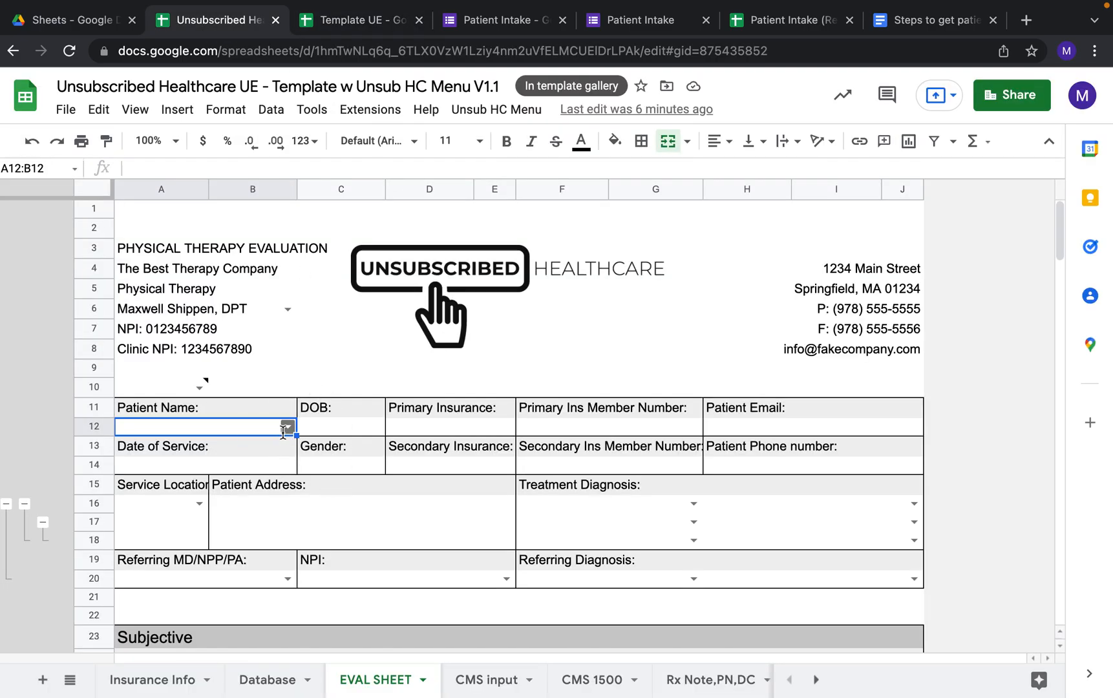